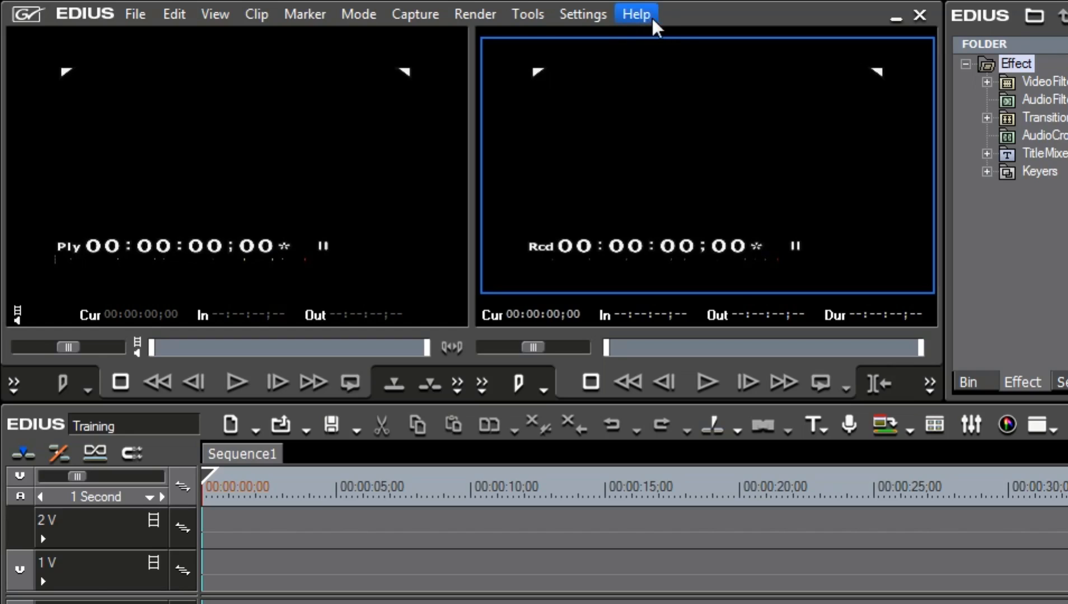
Switch the active monitor back and forth between the player and the recorder.
left_click(670, 19)
key("Tab")
key("Tab")
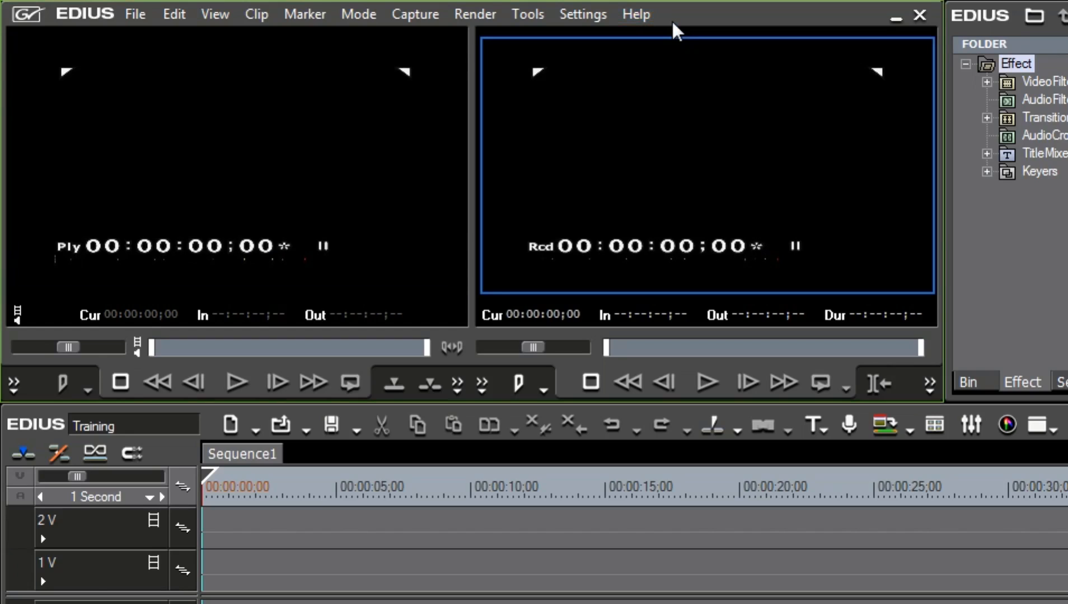
key("Tab")
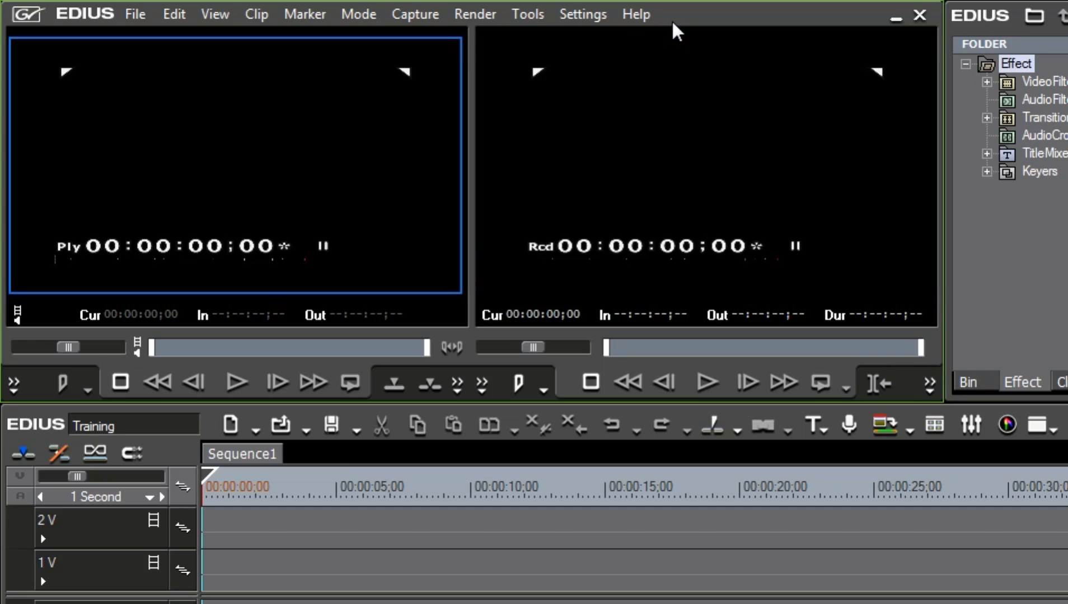
key("Tab")
key("Tab")
left_click(594, 128)
left_click(283, 138)
left_click(640, 140)
left_click(342, 138)
Examine the additional hidden playback and editing commands of the player and recorder monitors.
left_click(14, 383)
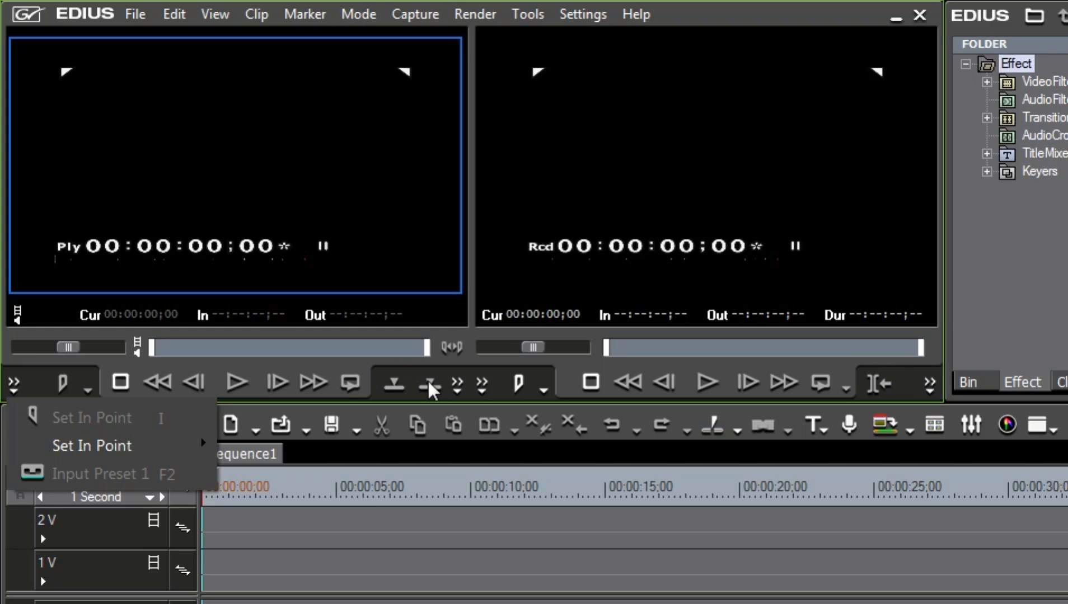
left_click(458, 383)
left_click(458, 382)
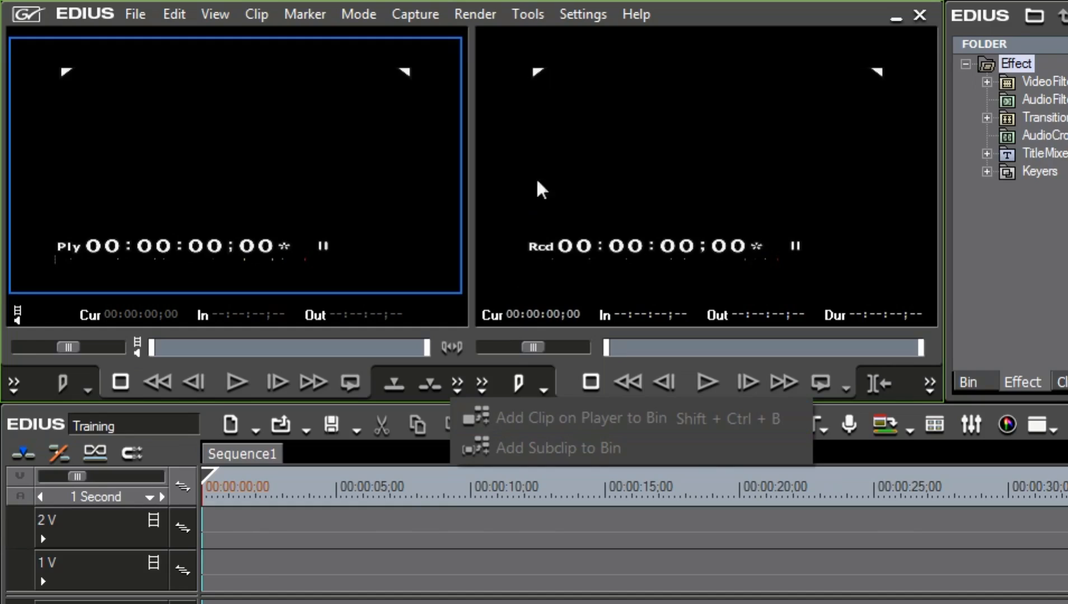
left_click(549, 148)
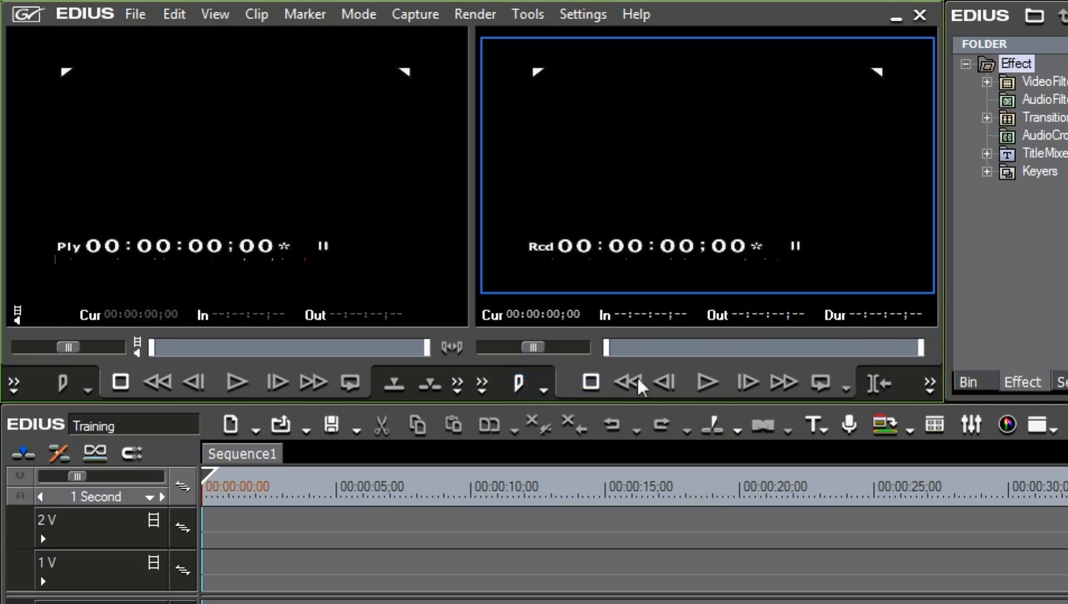
left_click(929, 383)
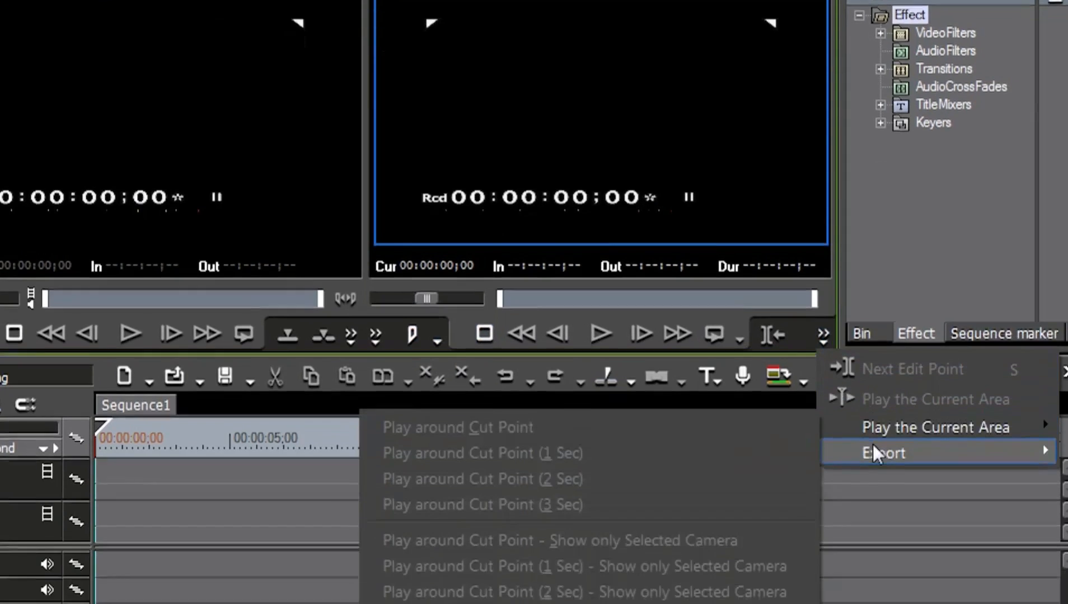
mouse_move(873, 446)
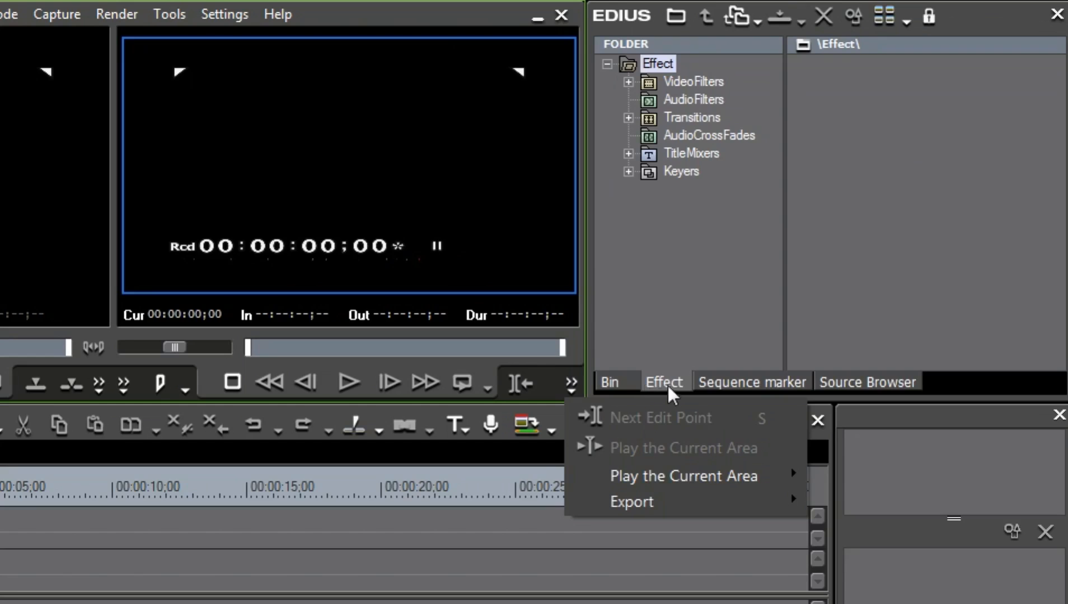
Detach the Bin as a floating window and dock it back in its palette ahead of Effect.
left_click(607, 376)
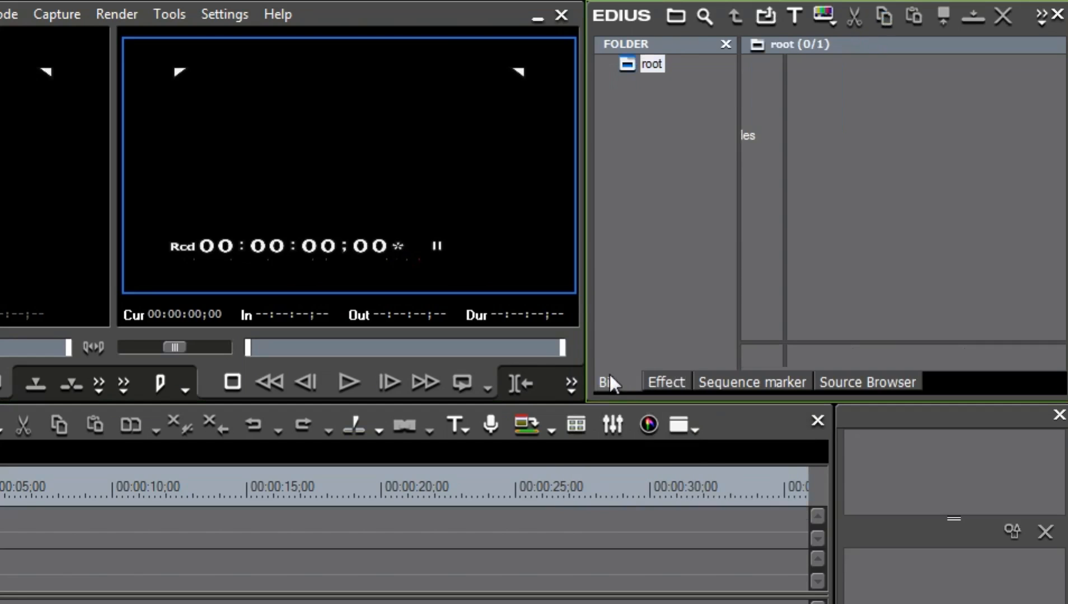
left_click_drag(628, 382, 225, 530)
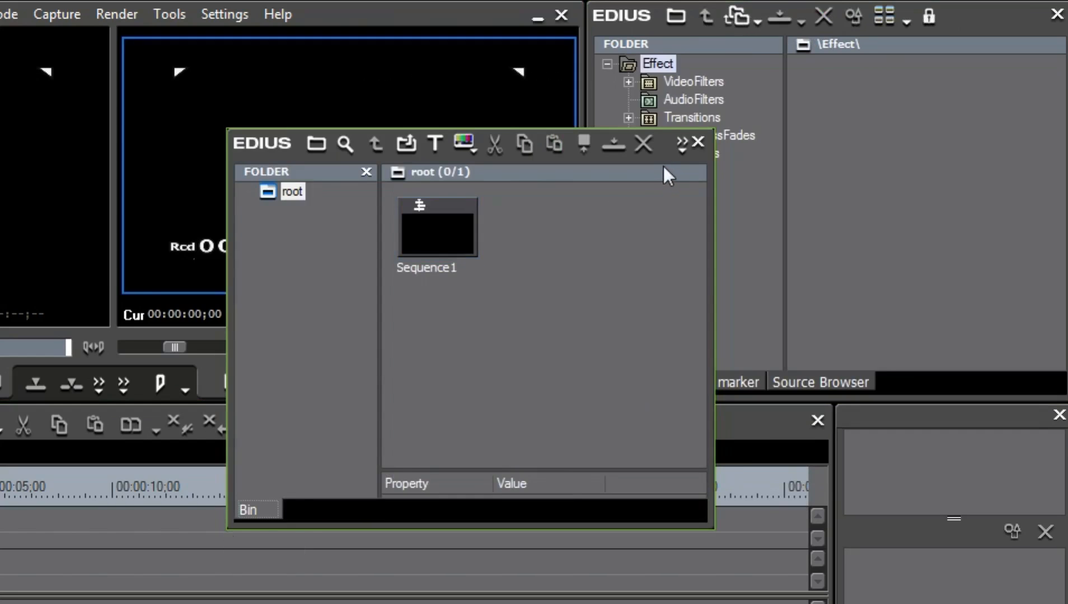
left_click_drag(658, 155, 420, 192)
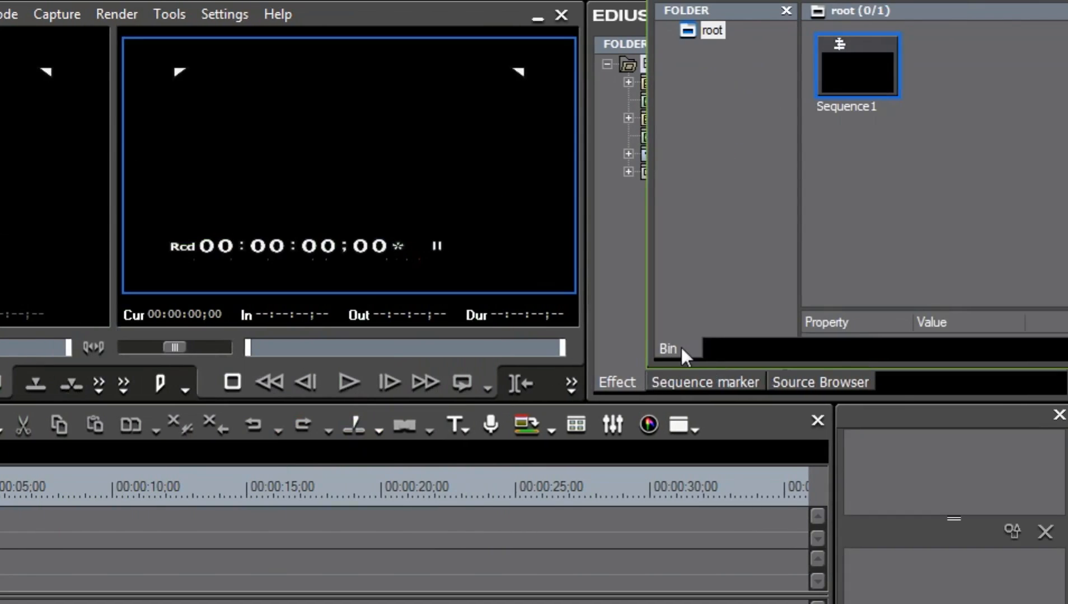
left_click_drag(887, 375, 887, 387)
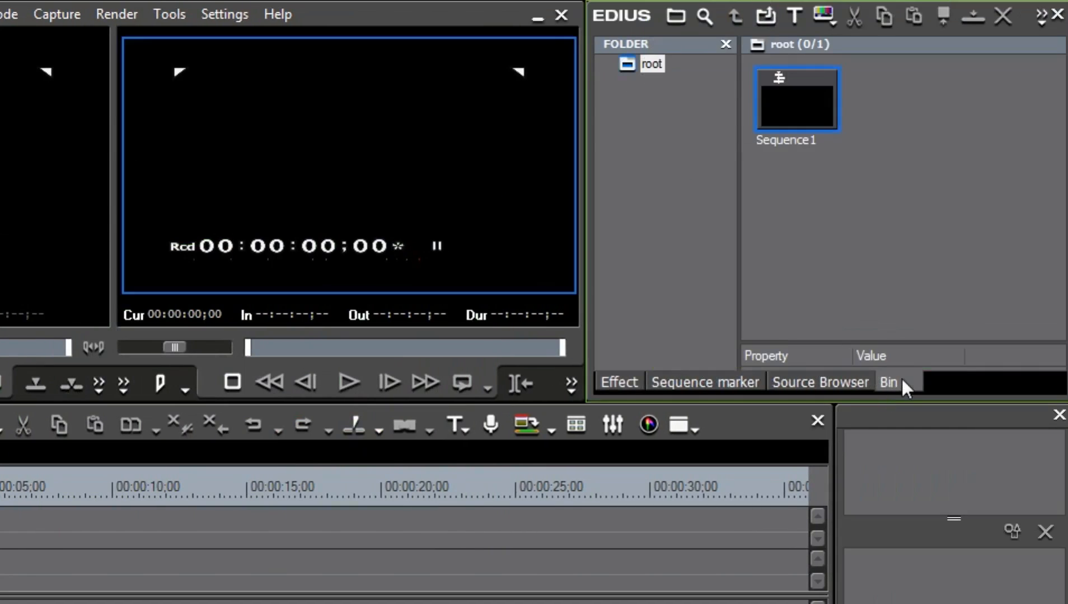
left_click_drag(659, 382, 622, 385)
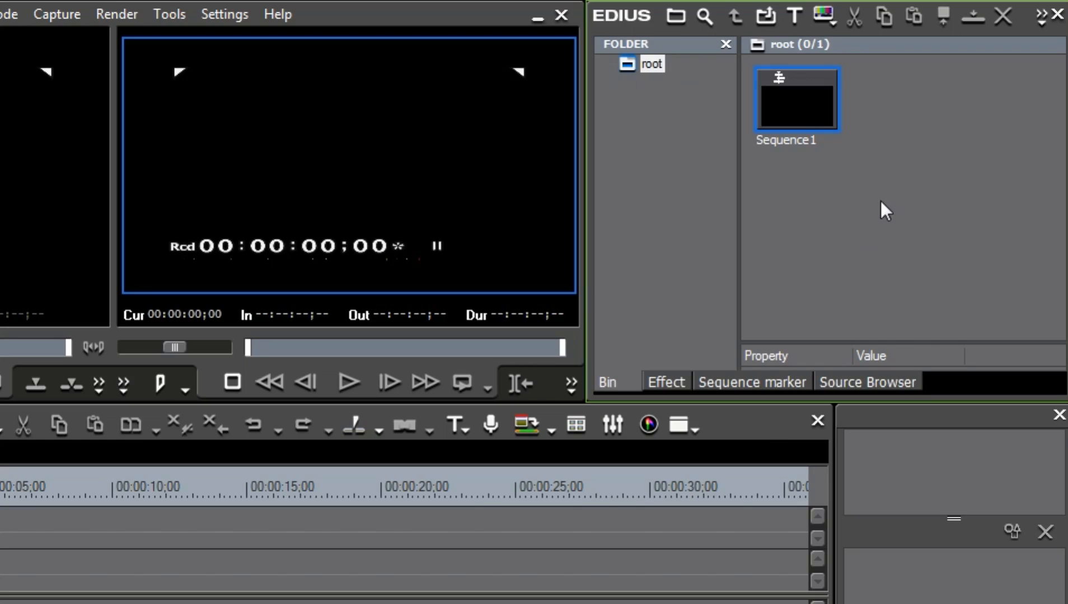
Add the Edius Project Media folder with its subfolders to the bin's root folder.
left_click(651, 65)
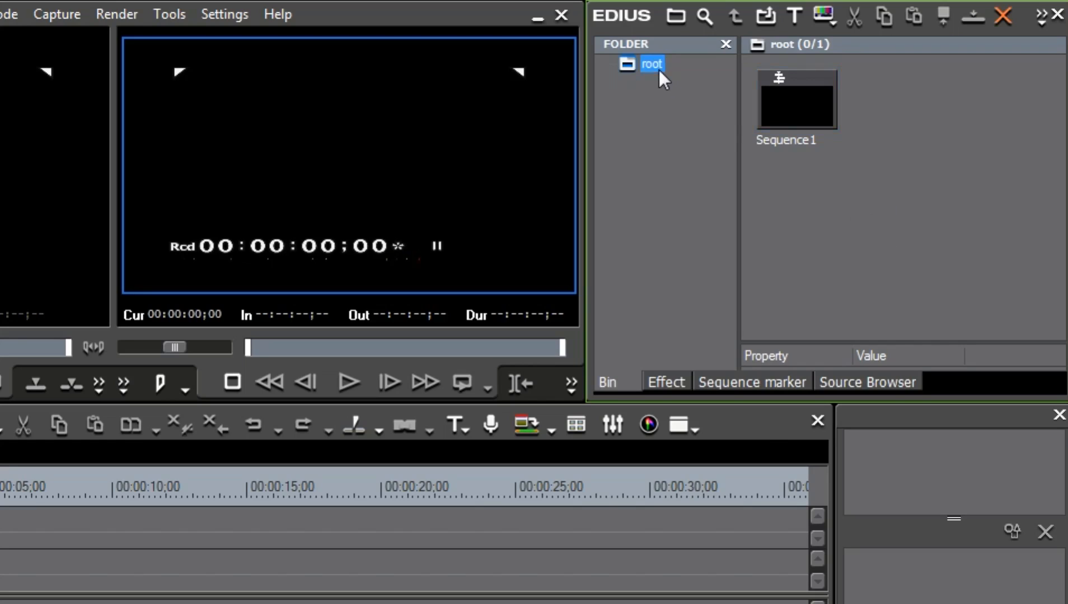
left_click(653, 105)
right_click(627, 85)
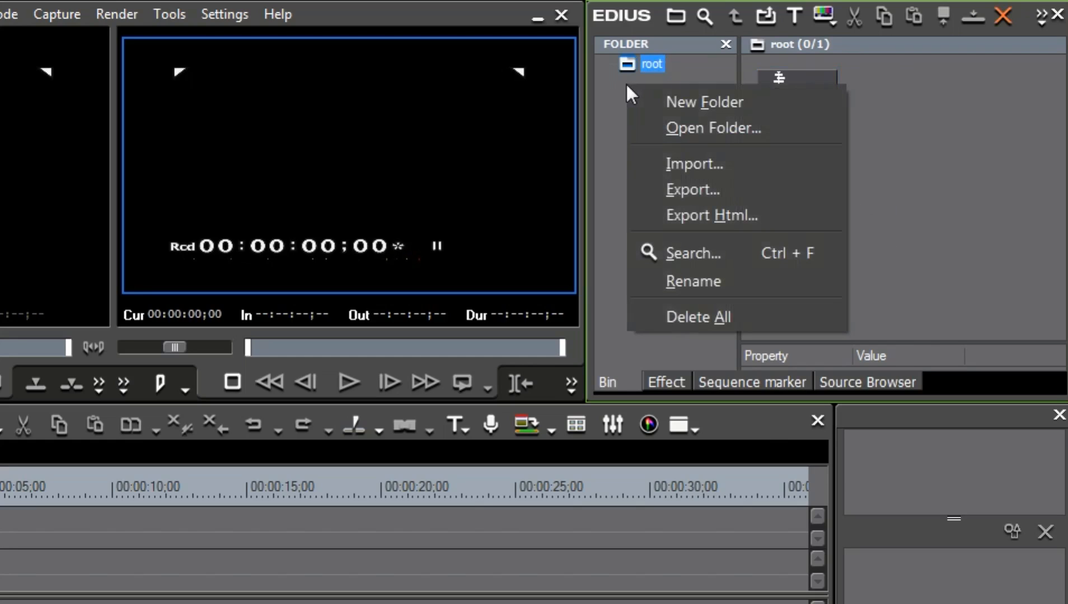
left_click(661, 127)
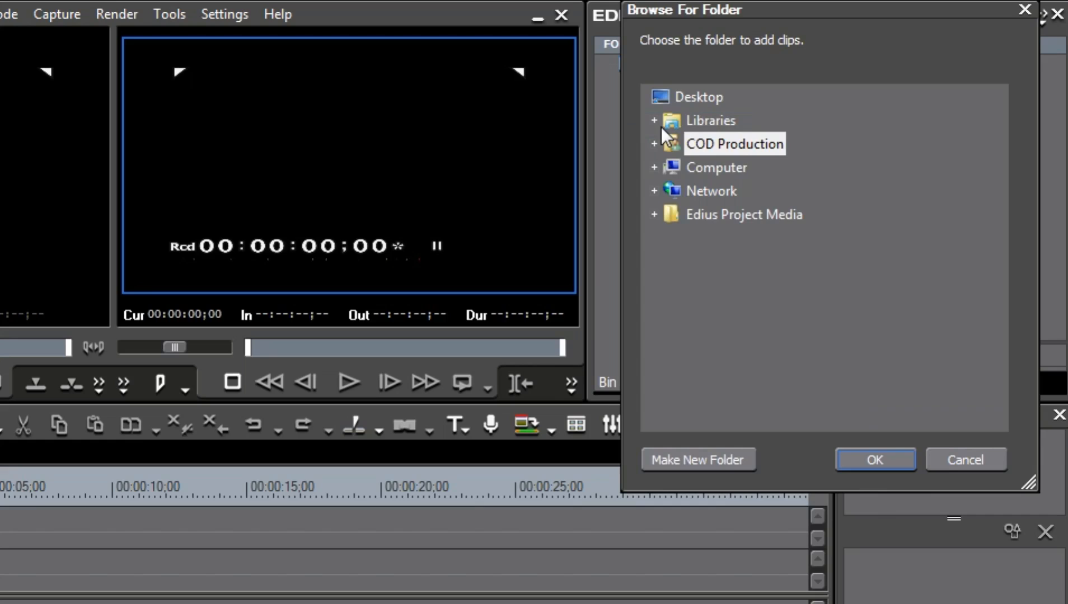
left_click(730, 214)
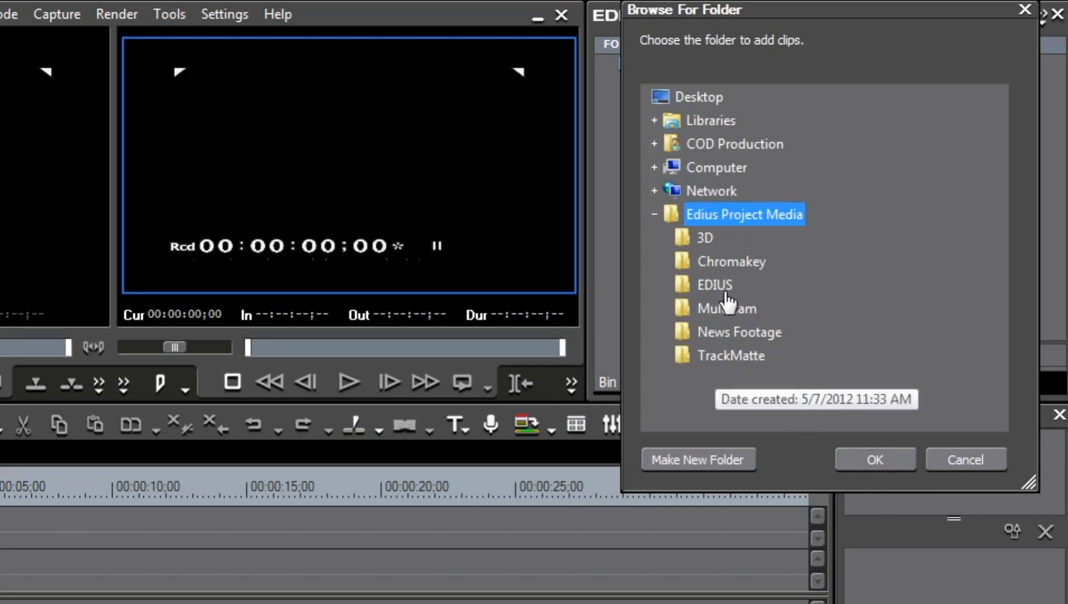
left_click(866, 458)
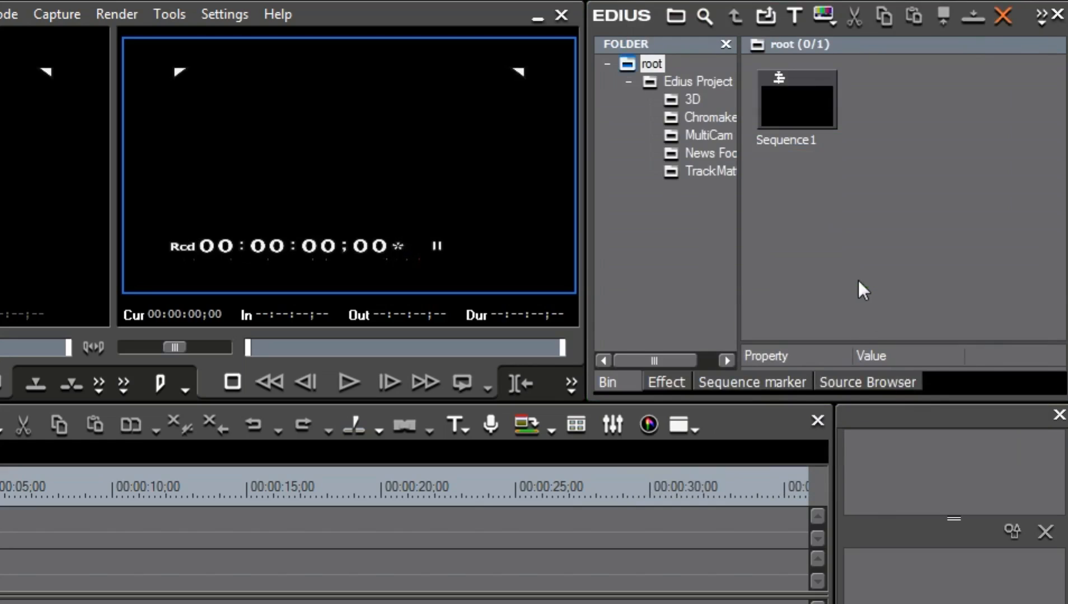
Browse the clips in the 3D, Chromakey, MultiCam, News Footage and TrackMatte bin folders.
left_click(693, 99)
left_click(692, 120)
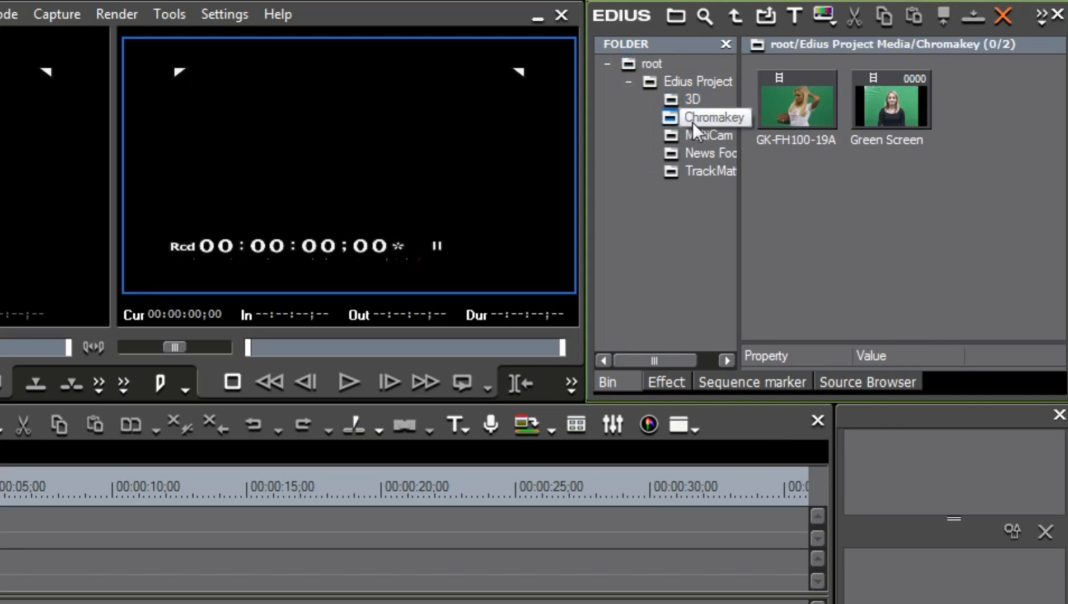
left_click(692, 134)
left_click(694, 154)
left_click(696, 171)
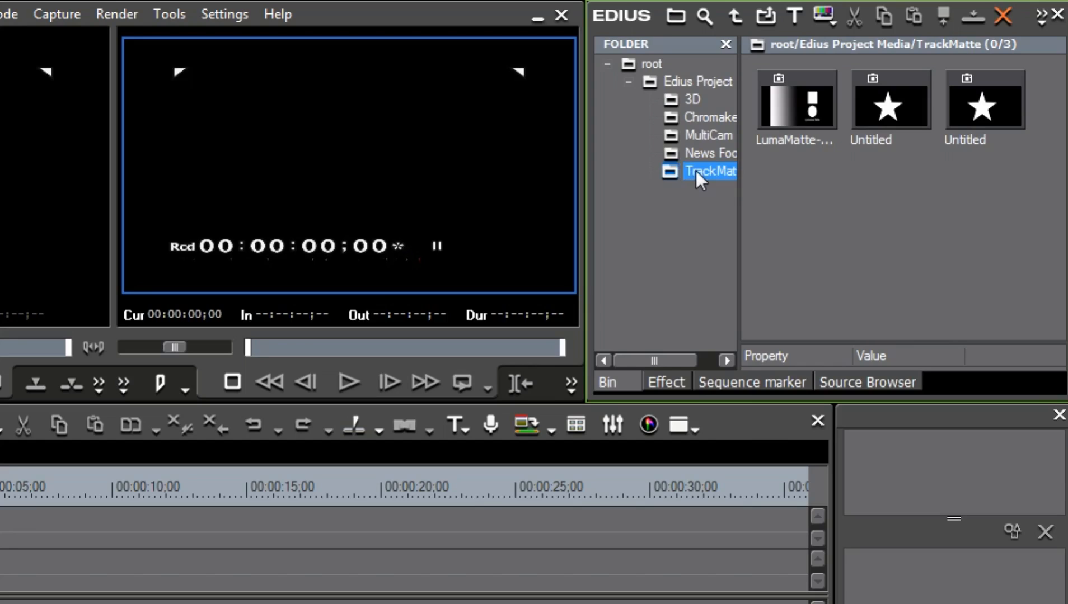
Show the Effect palette and look through its VideoFilters, AudioFilters and Transitions folders.
left_click(674, 380)
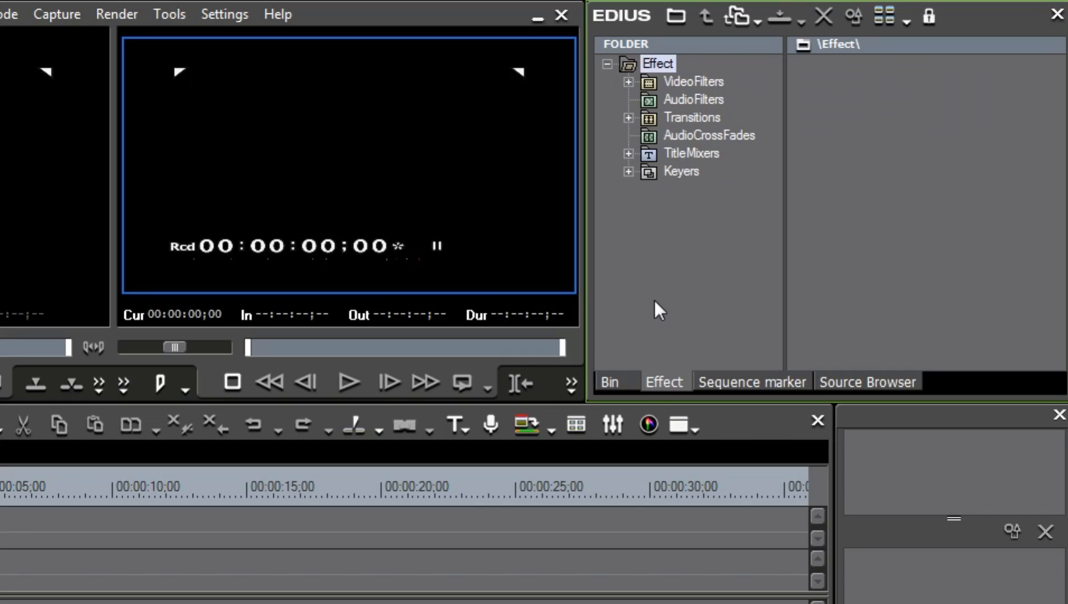
left_click(702, 84)
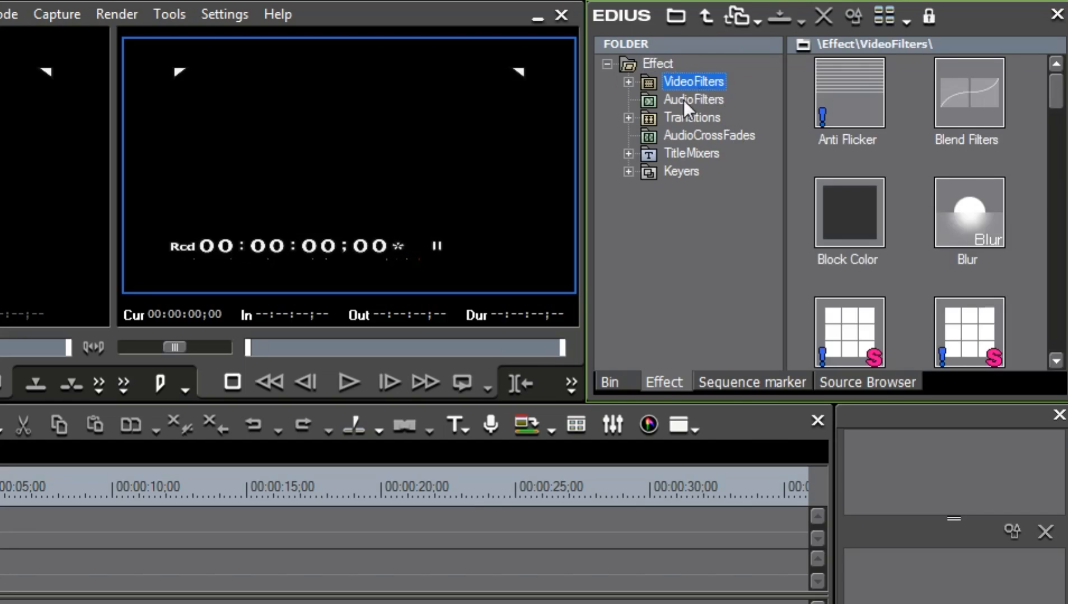
left_click(683, 99)
left_click(676, 118)
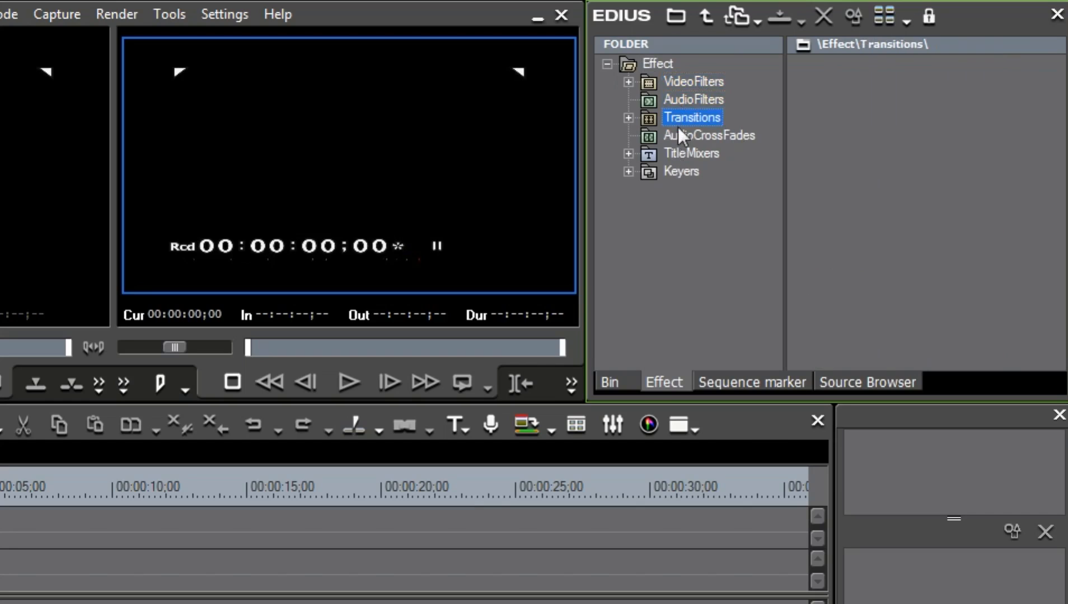
left_click(680, 80)
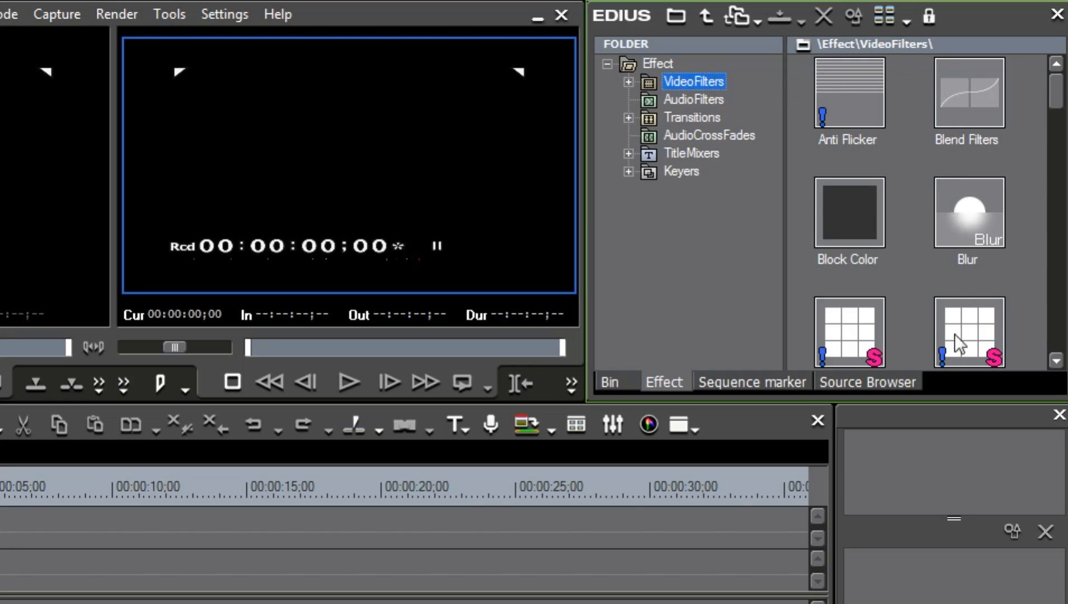
Expand VideoFilters and examine the effects in its Color Correction subfolder.
left_click(628, 81)
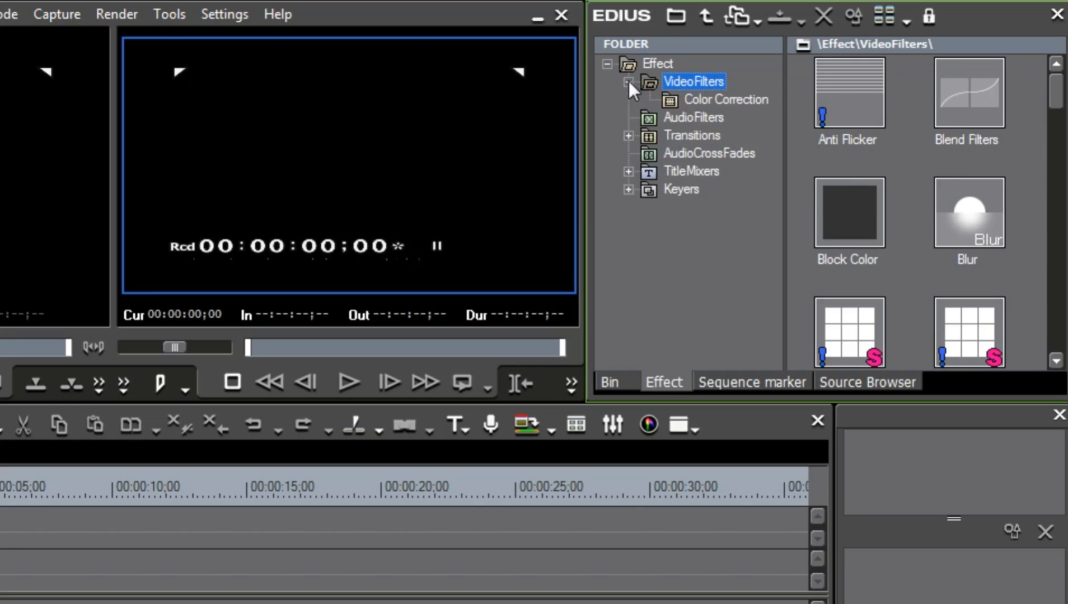
left_click(677, 99)
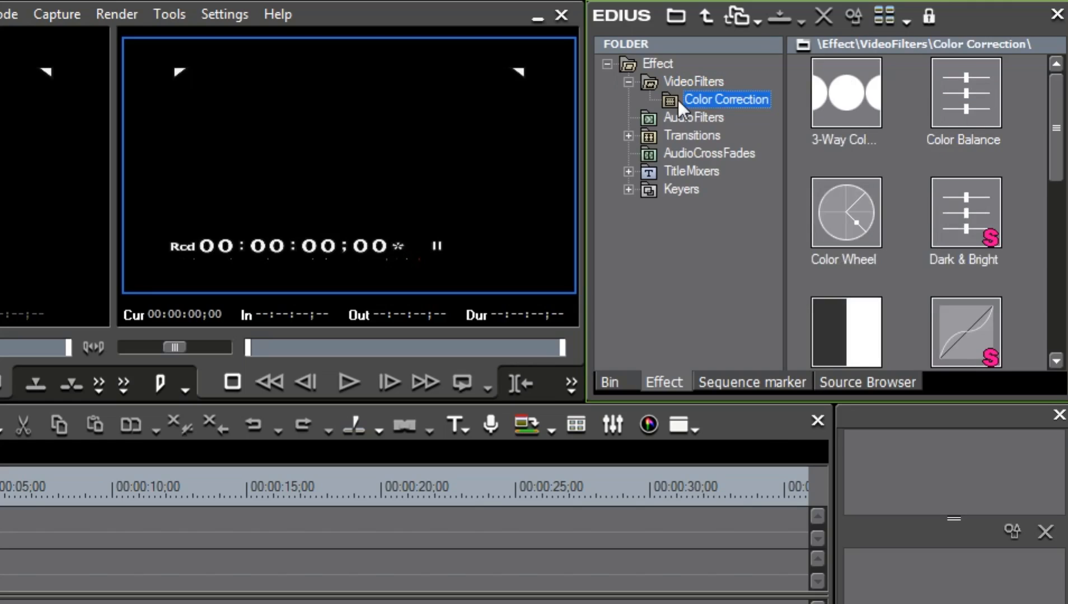
left_click_drag(1058, 105, 1056, 156)
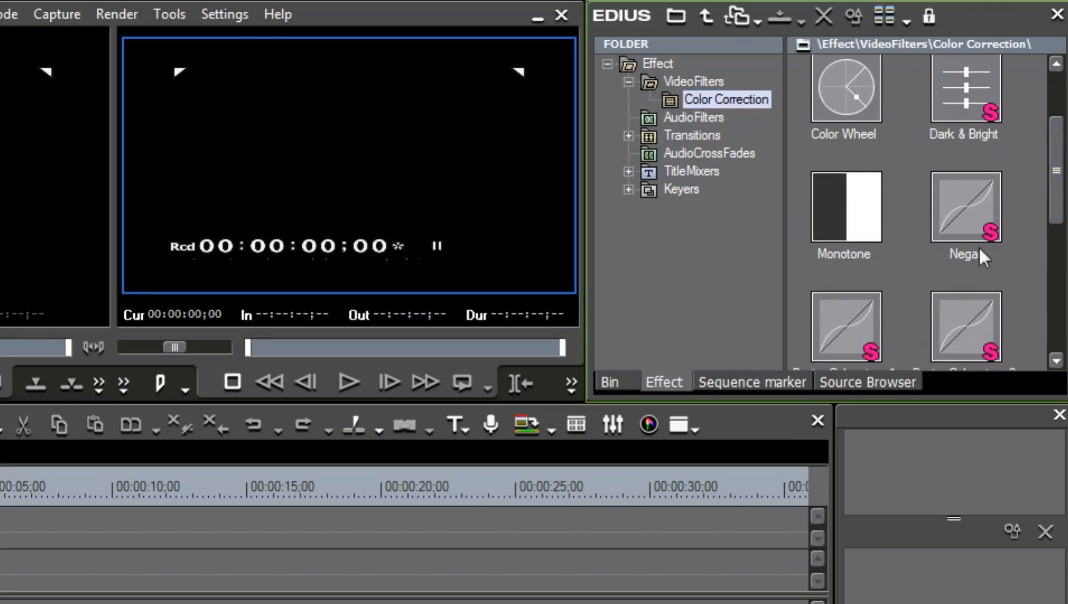
left_click_drag(1059, 214, 1055, 165)
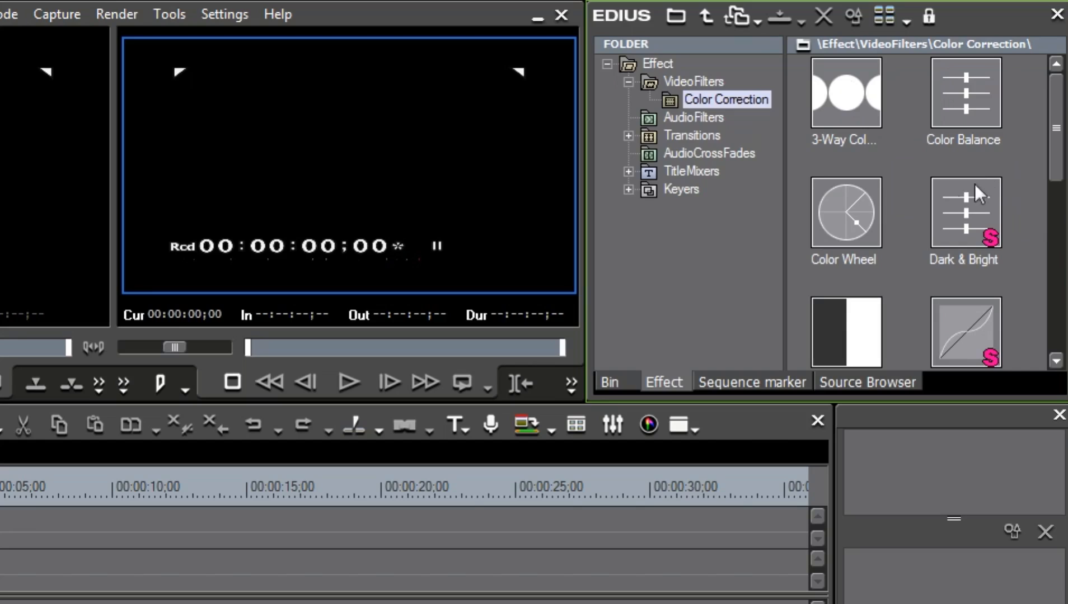
mouse_move(971, 101)
mouse_move(966, 221)
Expand Keyers, TitleMixers and Transitions to view their subfolders, and collapse TitleMixers, Transitions and VideoFilters.
left_click(628, 189)
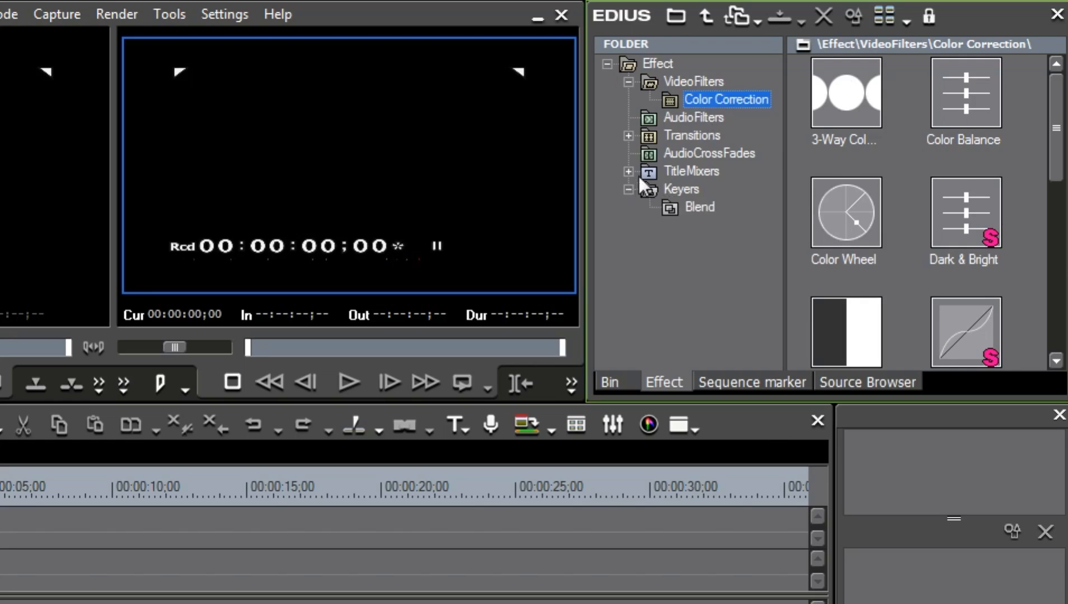
left_click(629, 172)
left_click(628, 118)
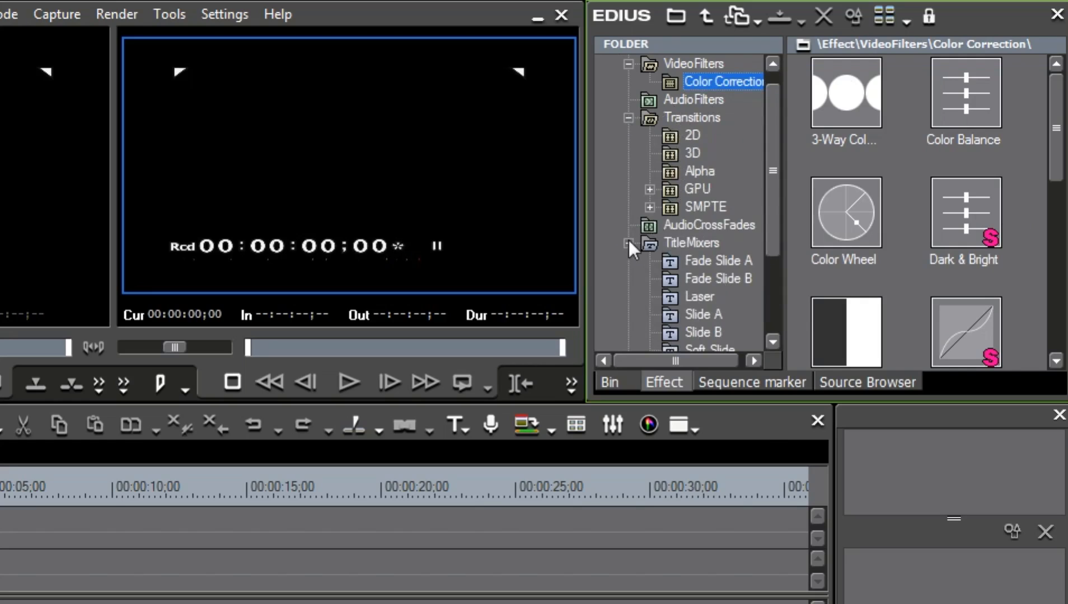
left_click(628, 242)
left_click(628, 118)
left_click(628, 82)
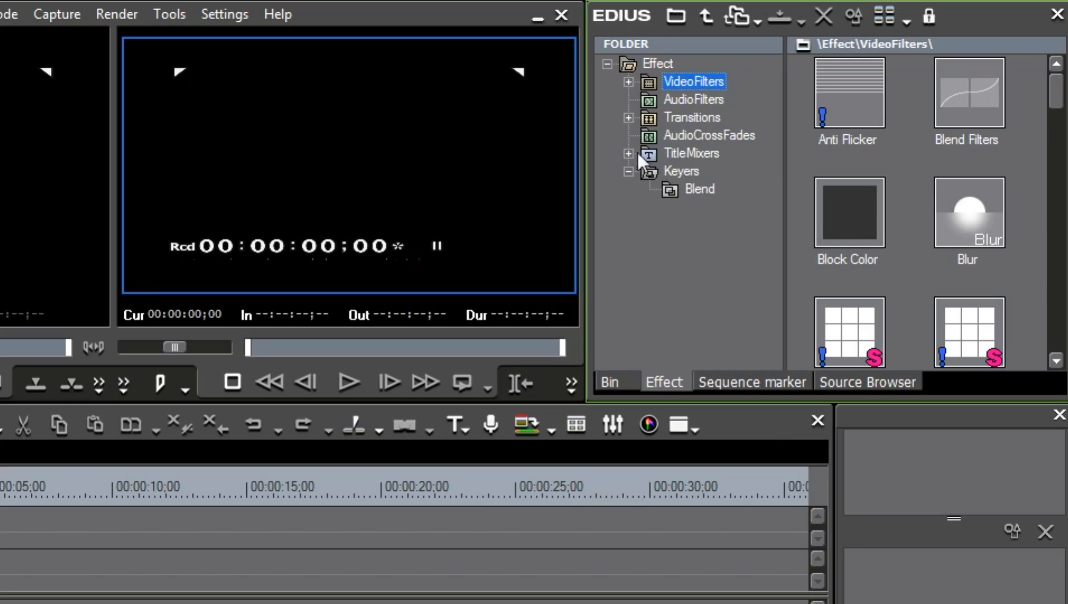
Show the Sequence marker palette and compare it with the player and with the recorder active.
left_click(712, 380)
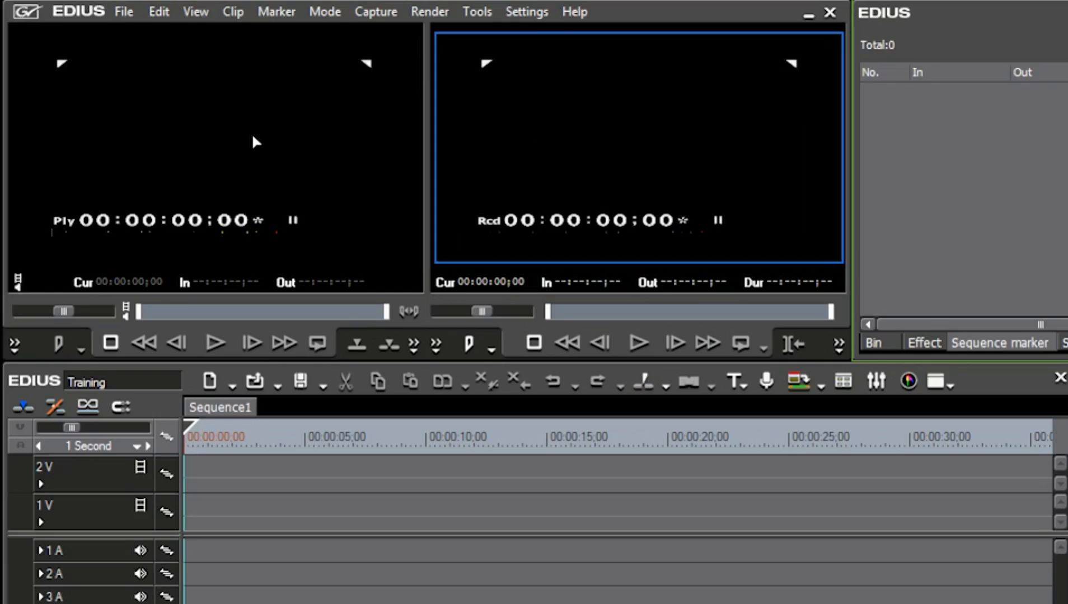
left_click(253, 141)
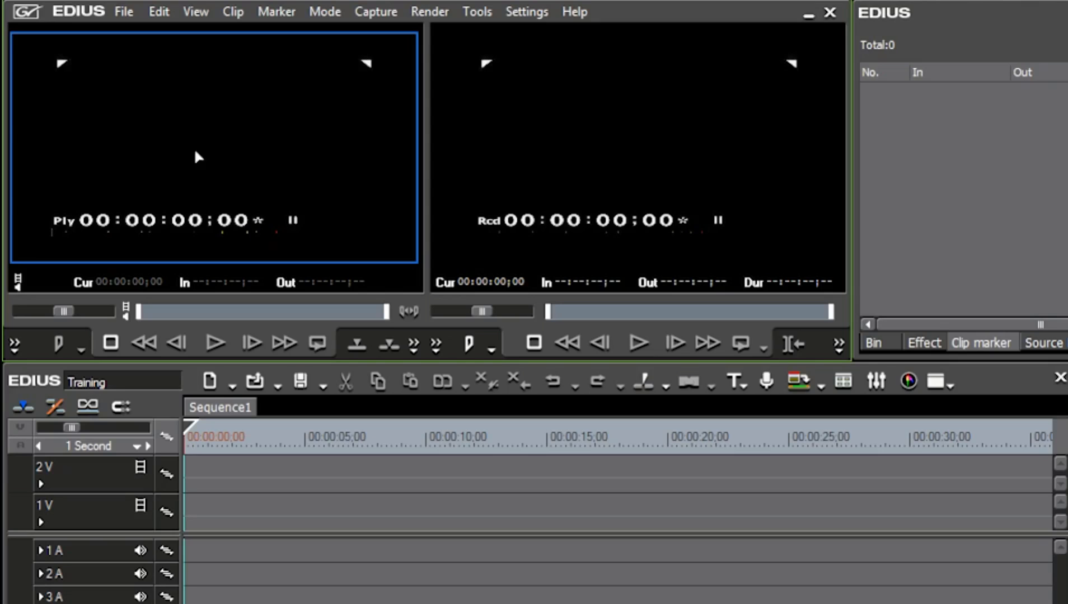
left_click(565, 166)
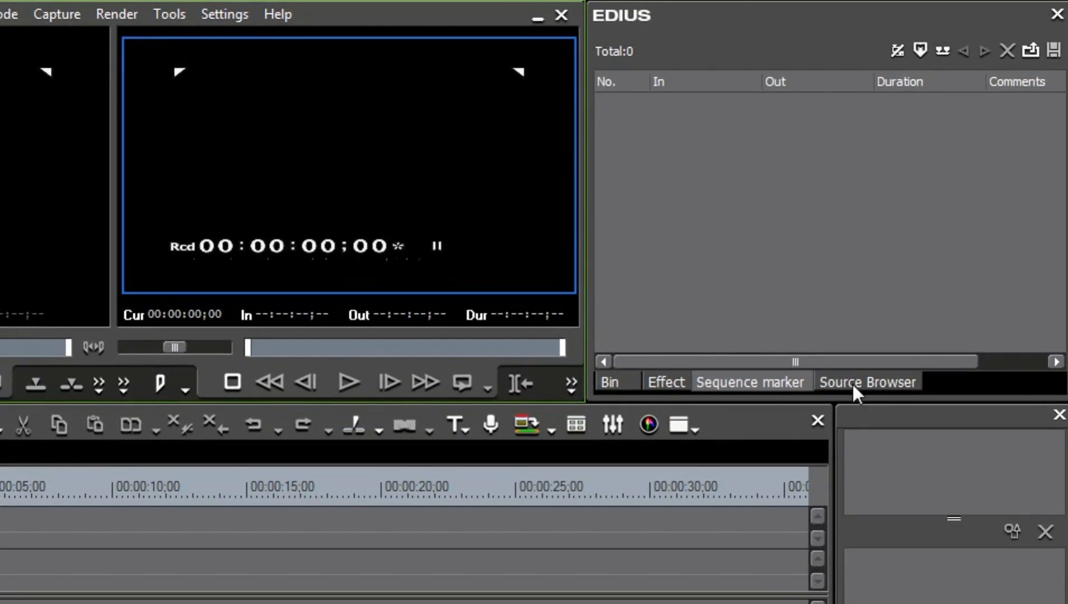
View the Source Browser palette and return to the Bin.
left_click(851, 385)
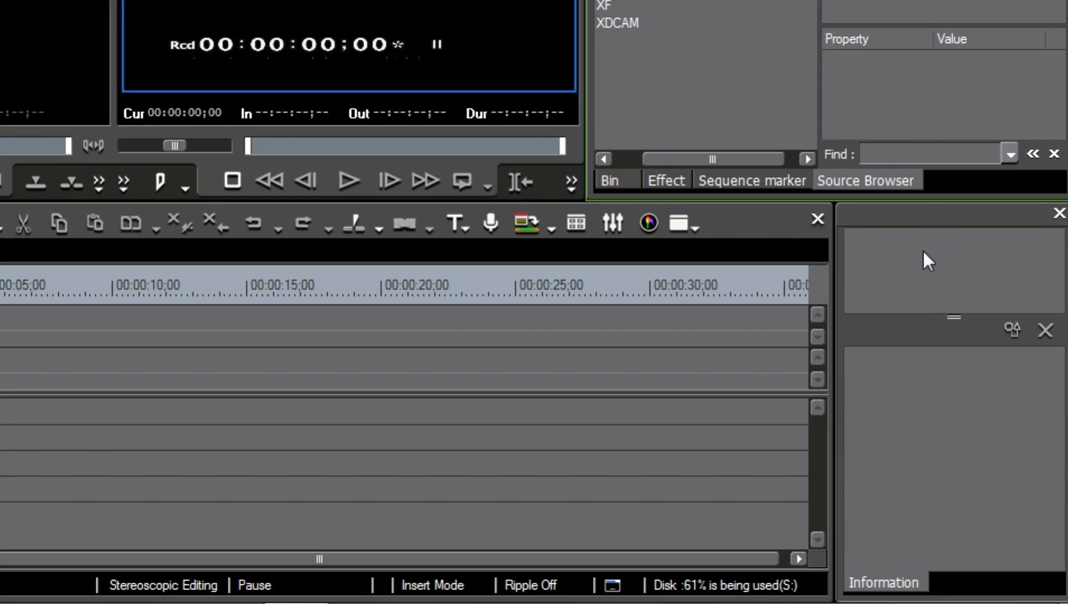
left_click(607, 181)
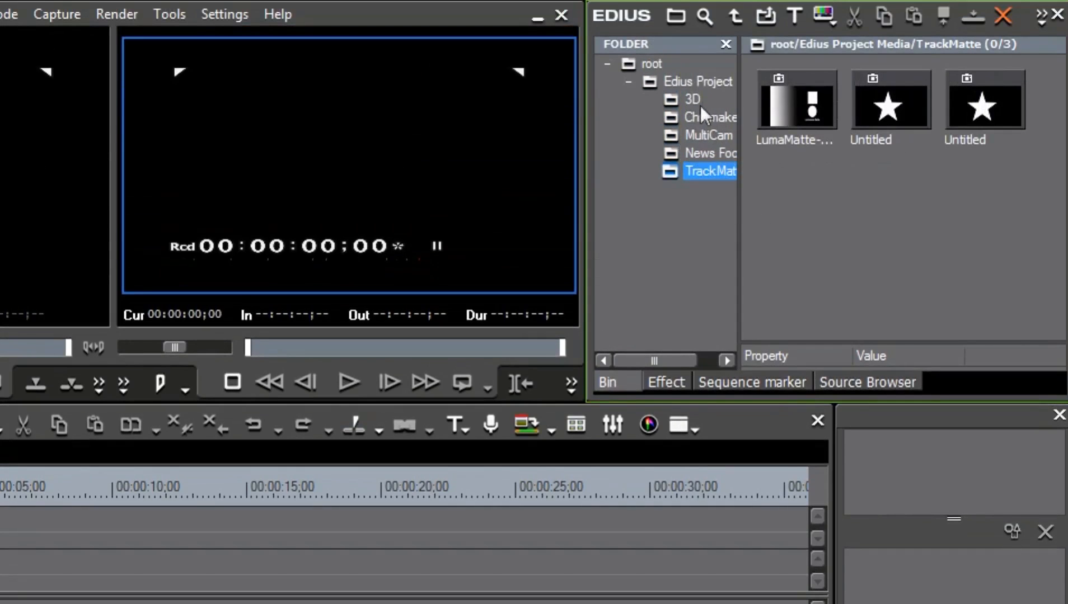
Place the first Pump House clip from the News Footage folder at the start of track 1V.
left_click(696, 152)
left_click(798, 103)
left_click_drag(797, 102, 156, 432)
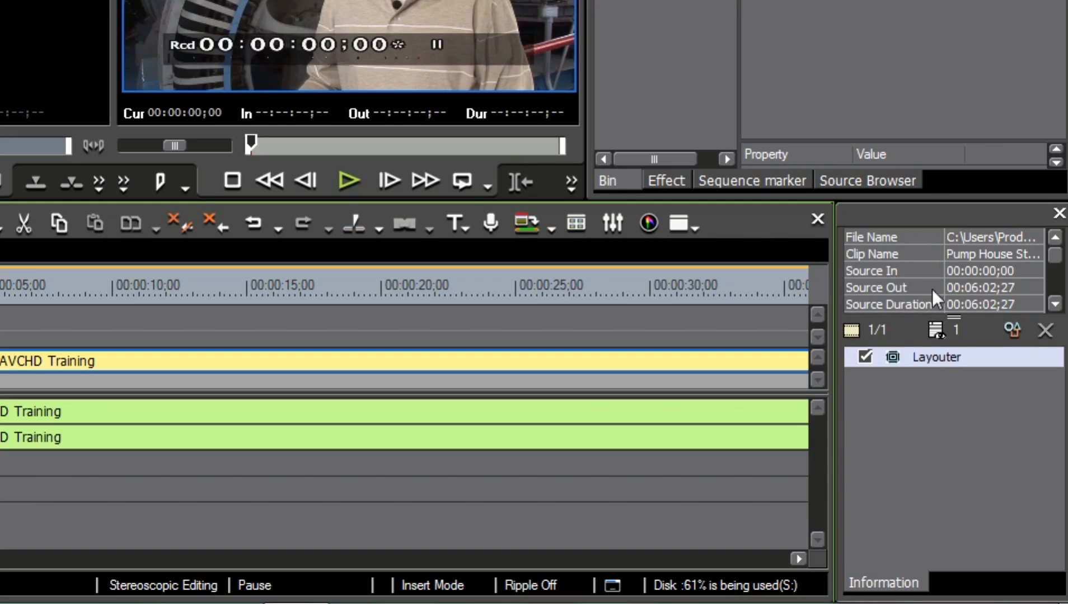
Examine the clip's source, timeline, speed and codec properties in the Information palette.
left_click(1056, 304)
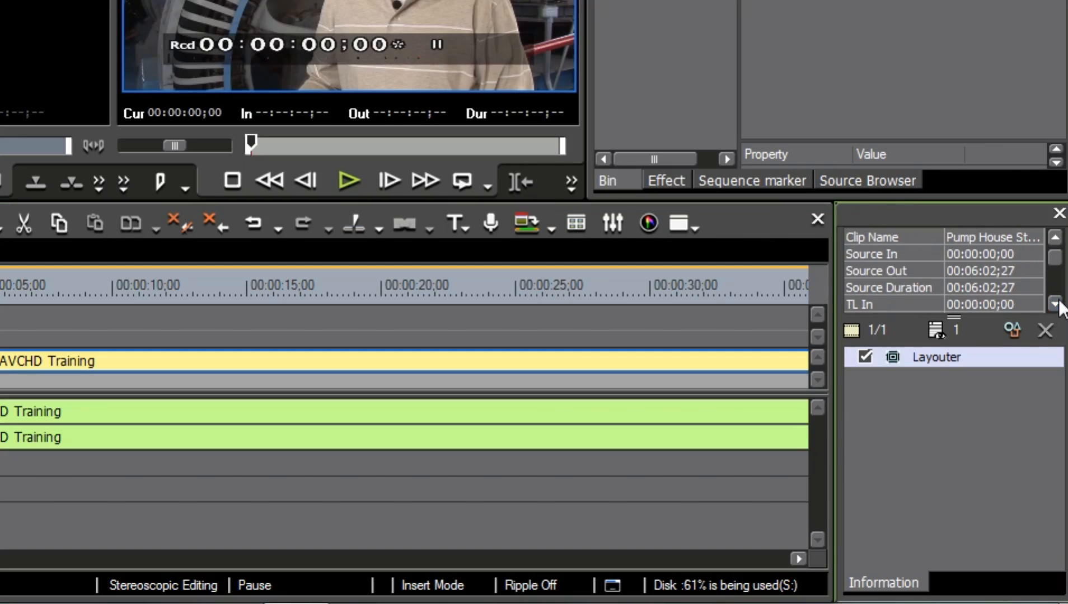
left_click(1055, 304)
left_click(1056, 304)
left_click(1055, 304)
left_click(1056, 304)
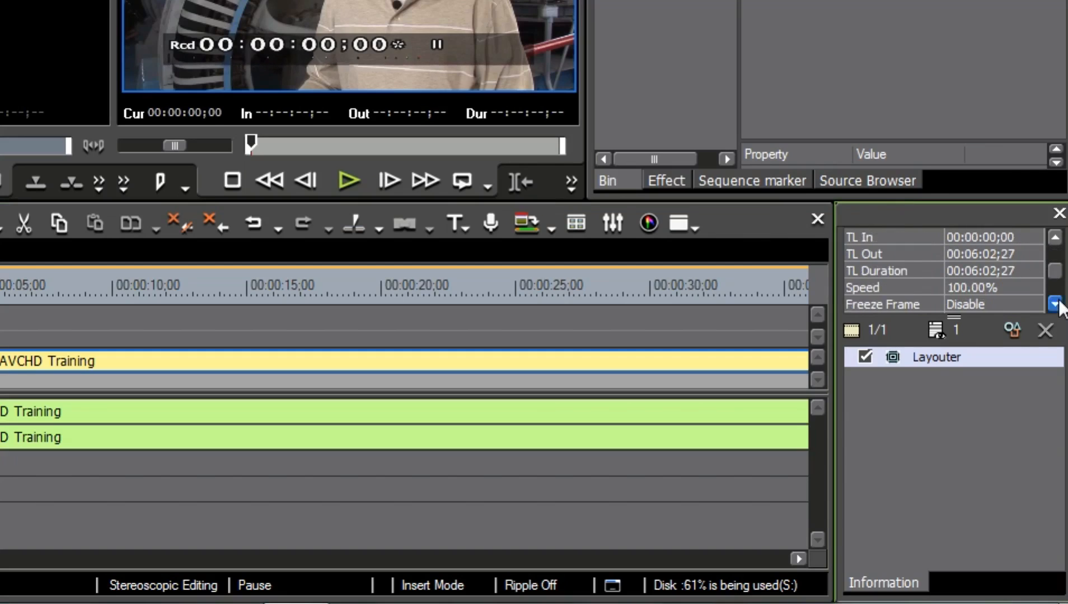
left_click(1055, 304)
left_click(1056, 304)
left_click(1055, 304)
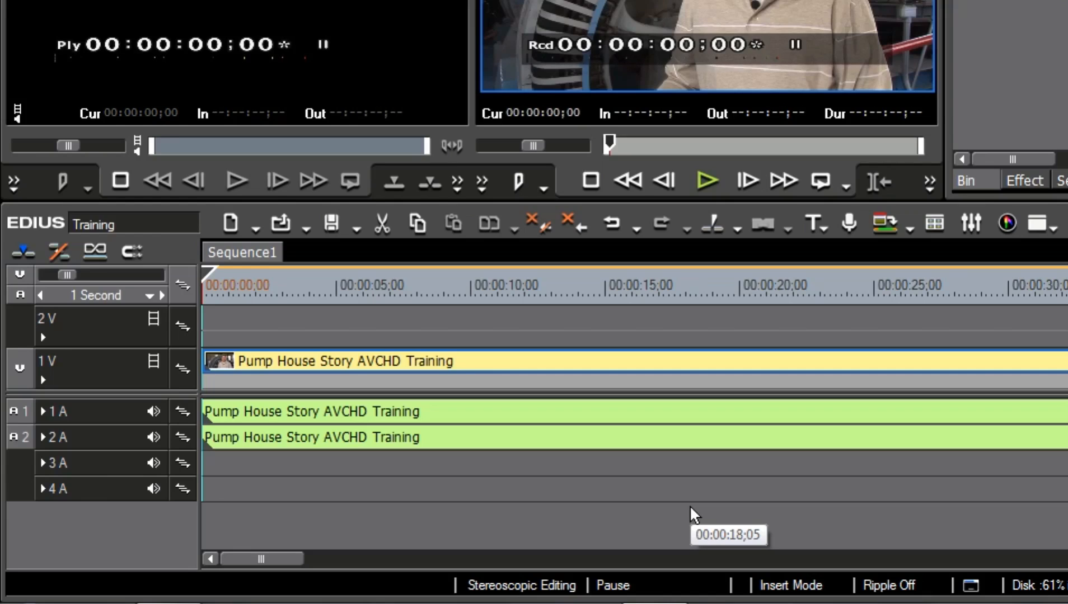
Switch the timeline to Overwrite Mode and back to Insert Mode.
left_click(32, 252)
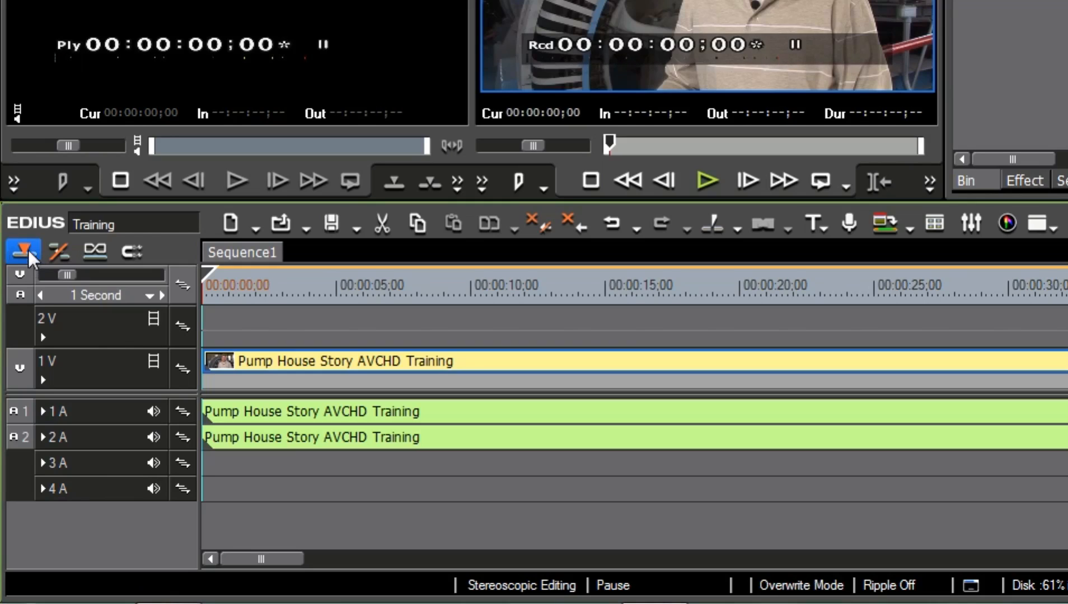
left_click(22, 251)
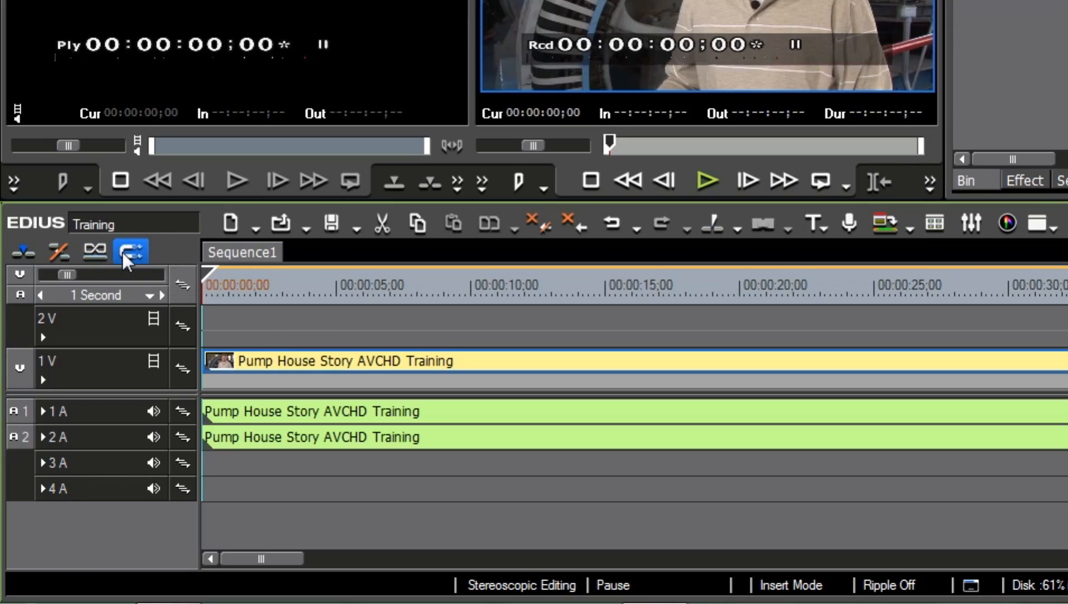
Zoom the timeline out and back in, and view the list of available time scales.
left_click_drag(63, 272, 125, 273)
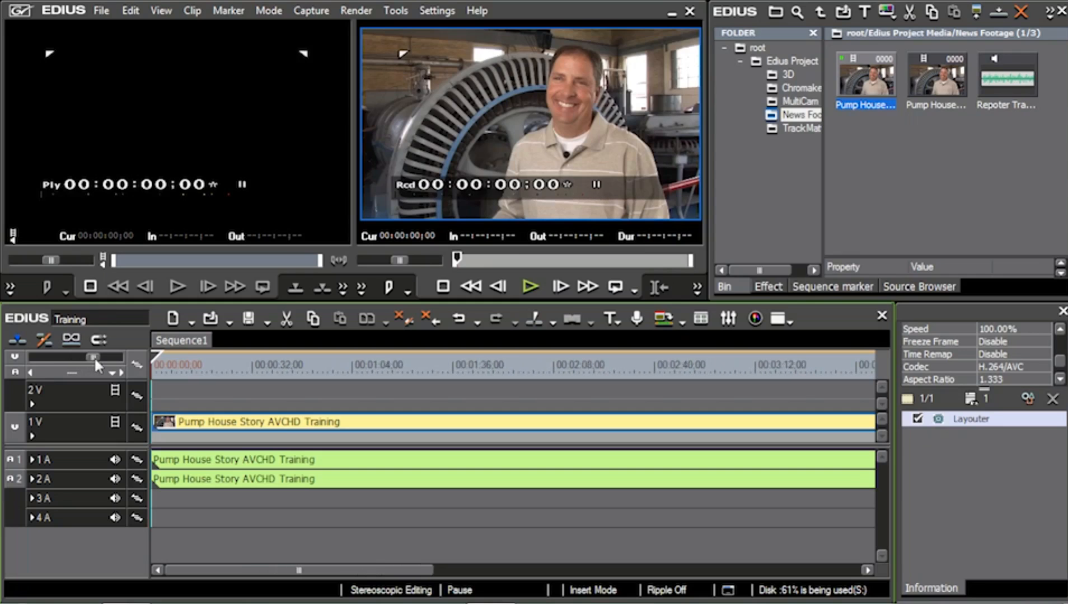
left_click_drag(94, 356, 51, 361)
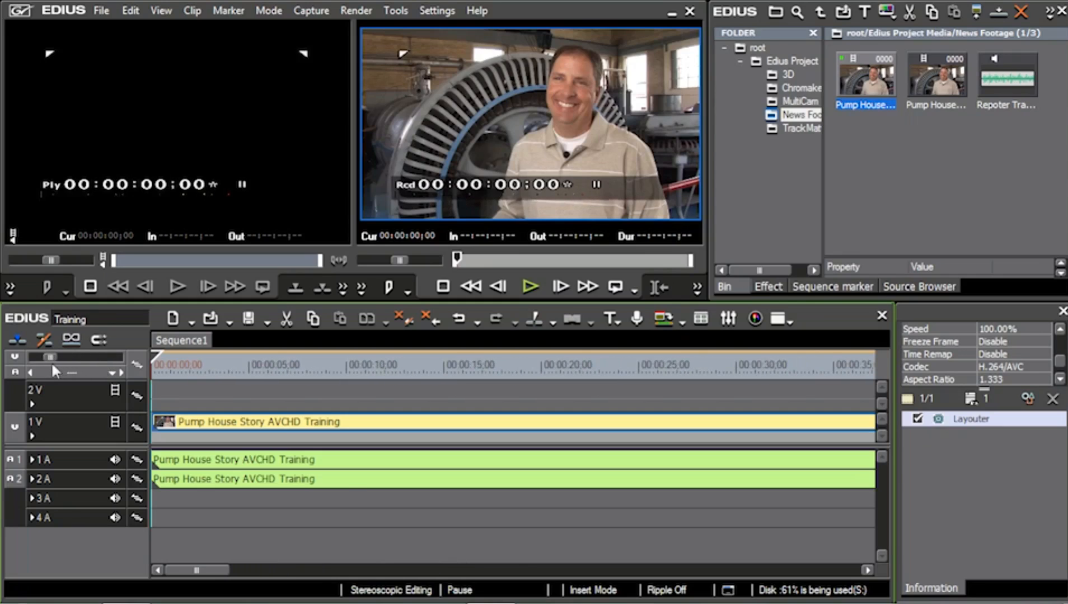
left_click(112, 371)
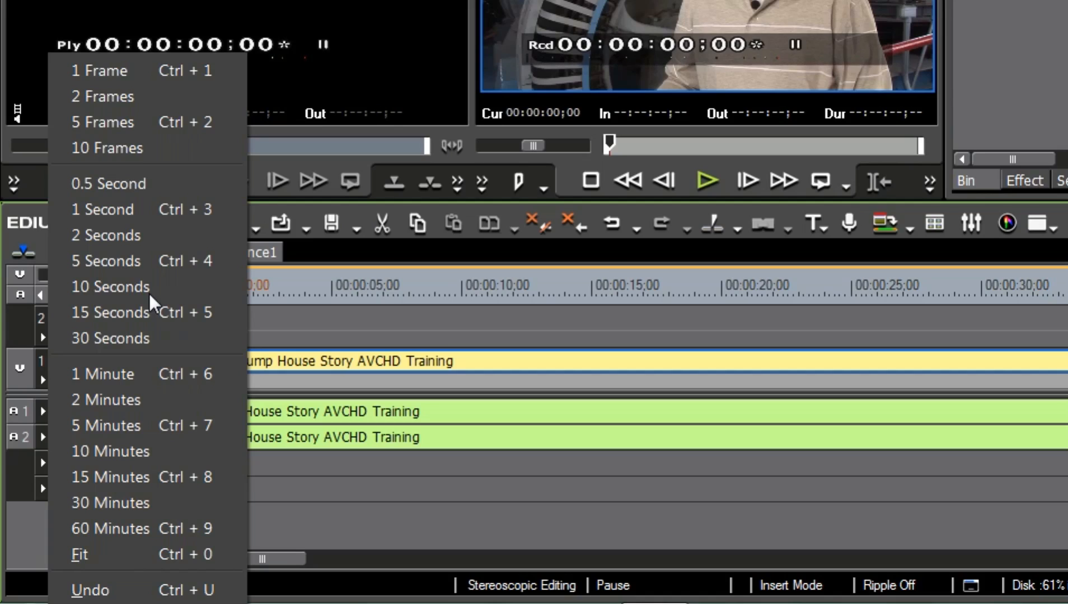
left_click(19, 240)
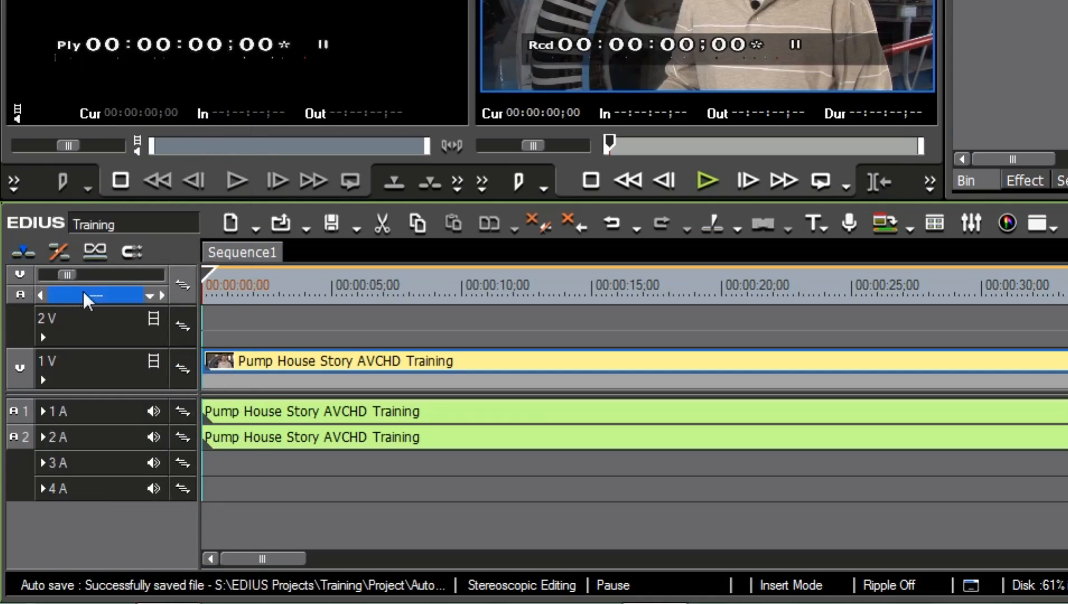
Fit the whole clip in the timeline, scrub to about 00:03:42;11 and return the time scale to 1 Second.
left_click(335, 296)
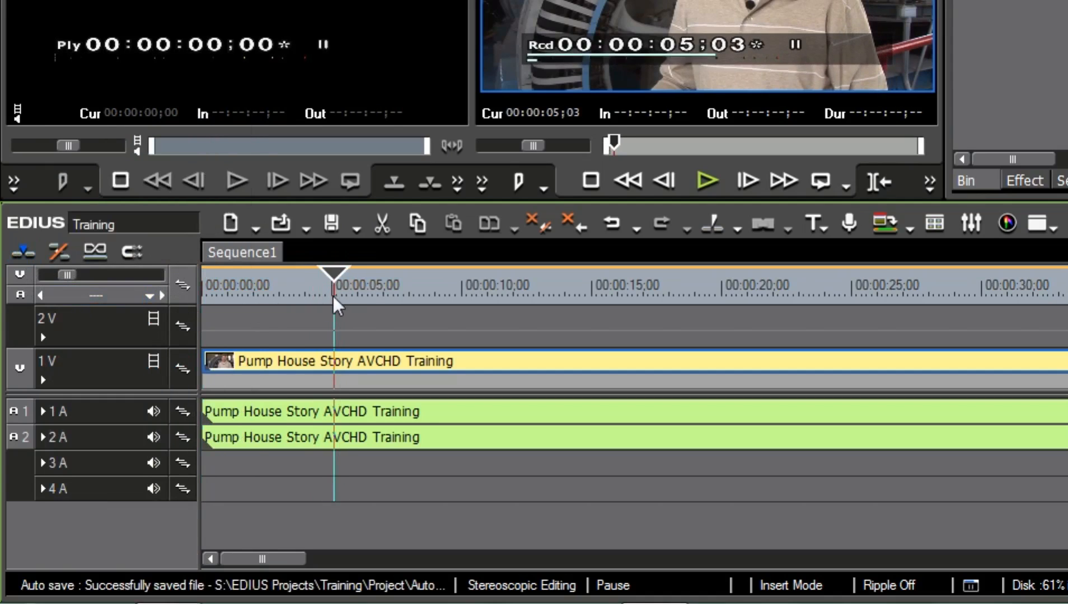
left_click(108, 296)
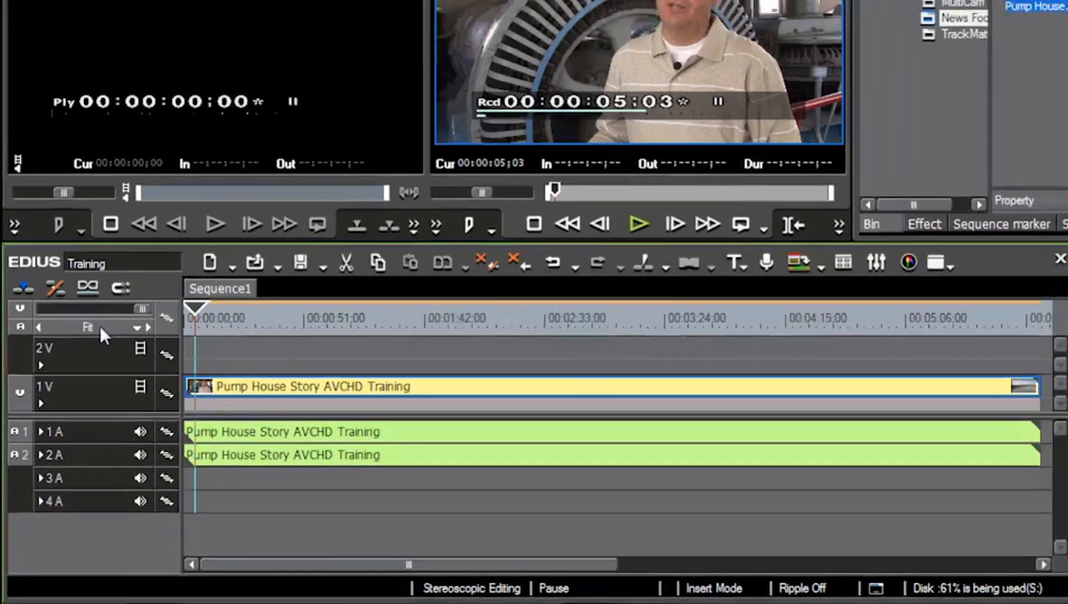
left_click_drag(191, 328, 707, 311)
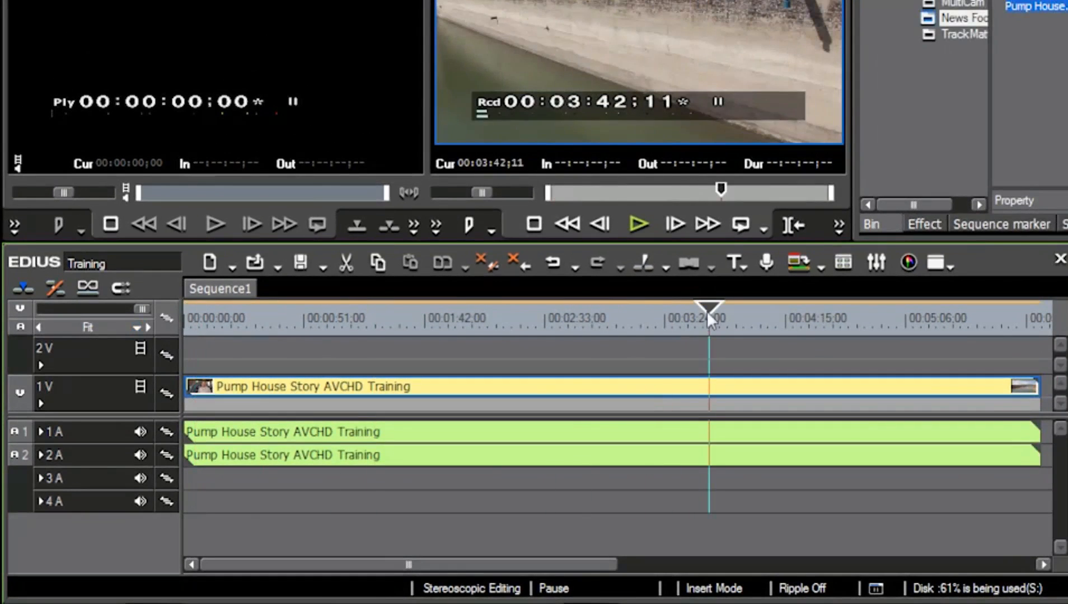
left_click(85, 326)
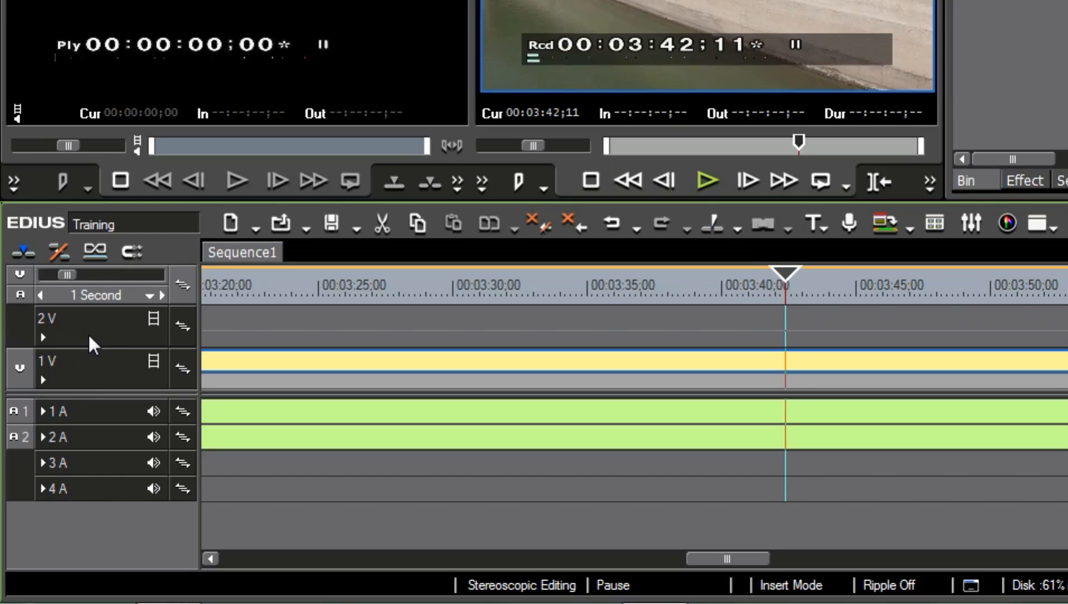
Select track 1V, assign the video source channel to 2V, and return it to 1V.
left_click(87, 367)
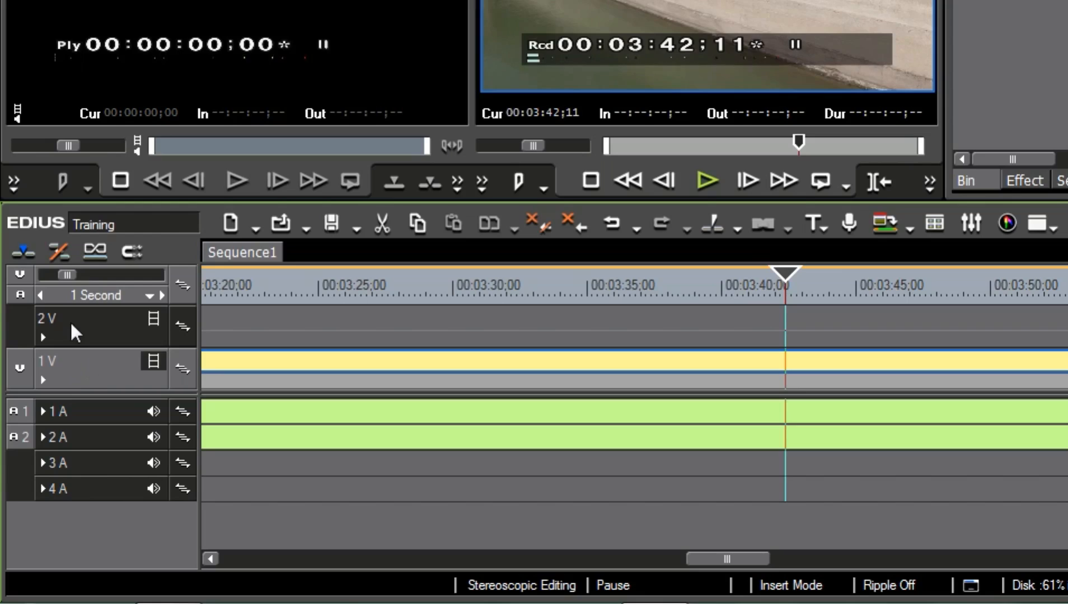
left_click(20, 374)
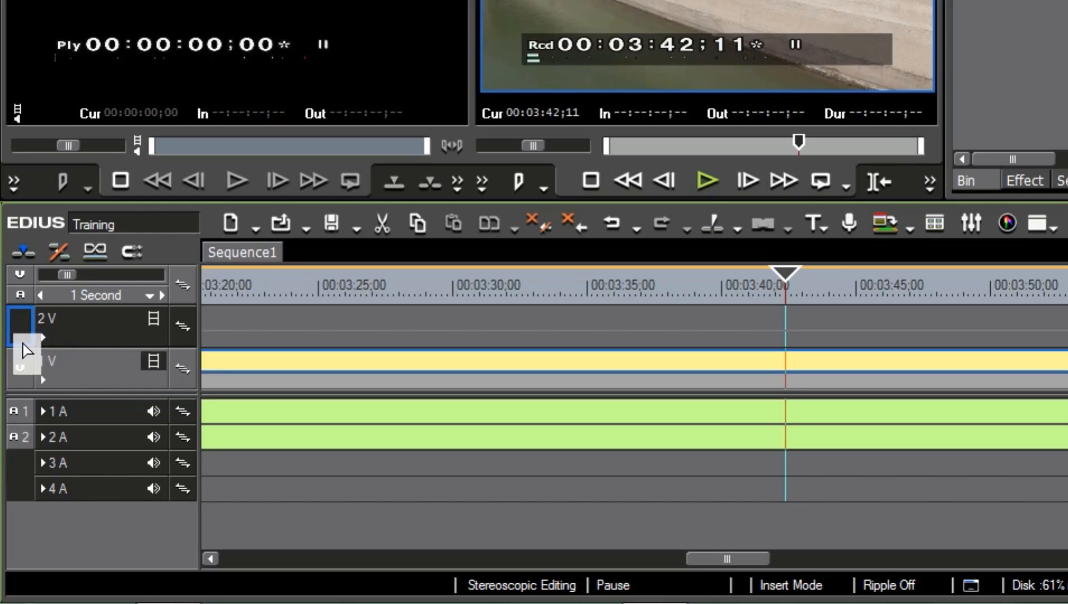
left_click(20, 326)
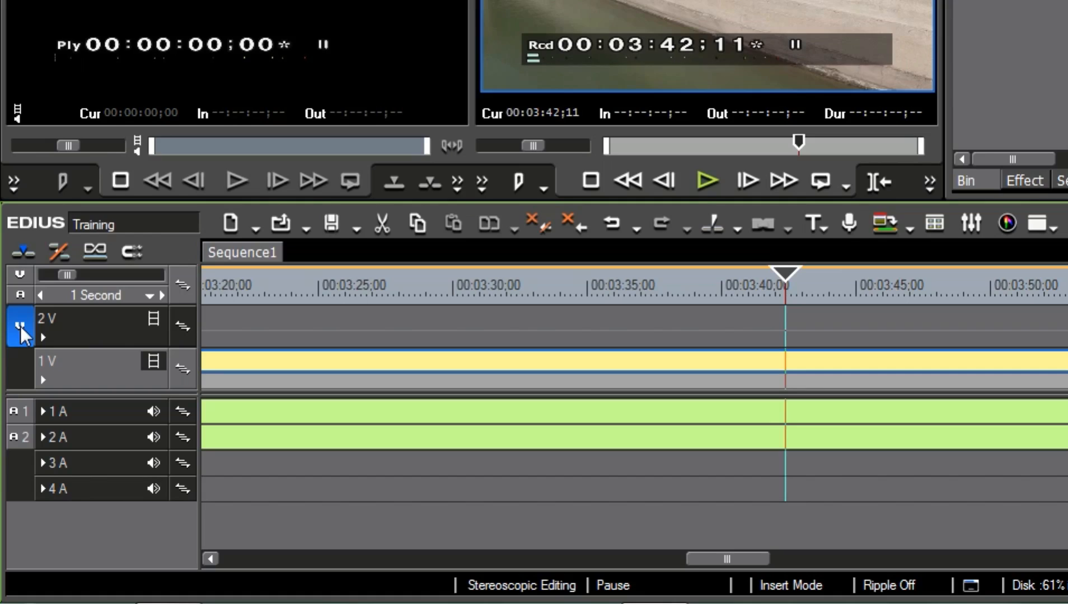
left_click(18, 358)
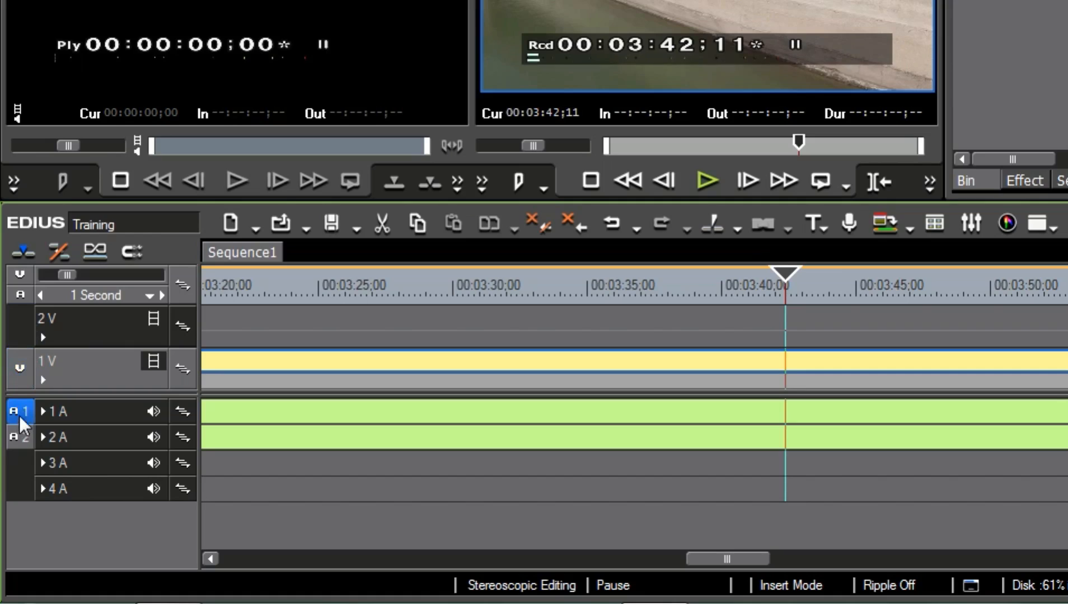
Try reassigning the audio source channels to other audio tracks, and return them to 1A and 2A.
left_click_drag(19, 469, 20, 467)
mouse_move(21, 418)
left_mouse_down()
mouse_move(16, 490)
mouse_move(19, 416)
left_mouse_up()
left_click_drag(14, 462, 19, 445)
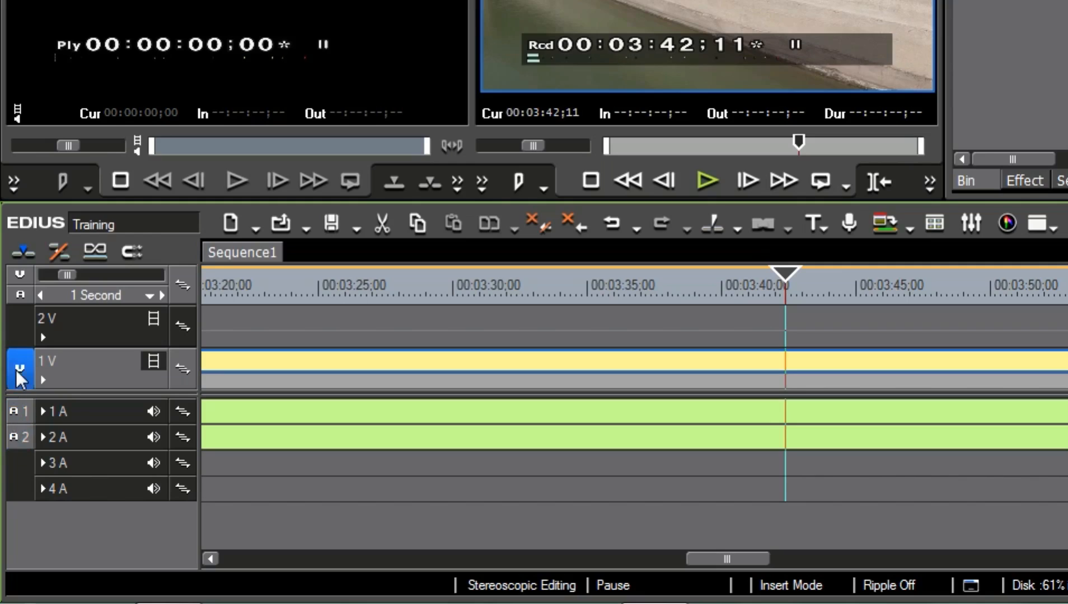
left_click(19, 435)
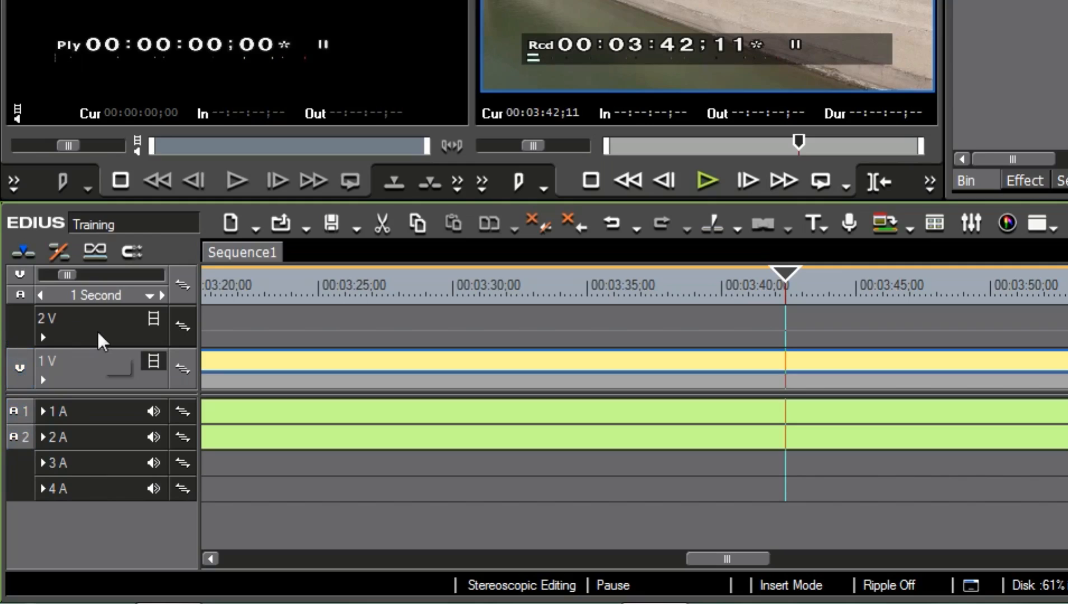
Select individual video and audio tracks one at a time, and extend the selection from 2V through 4A.
left_click(94, 412)
left_click(93, 438)
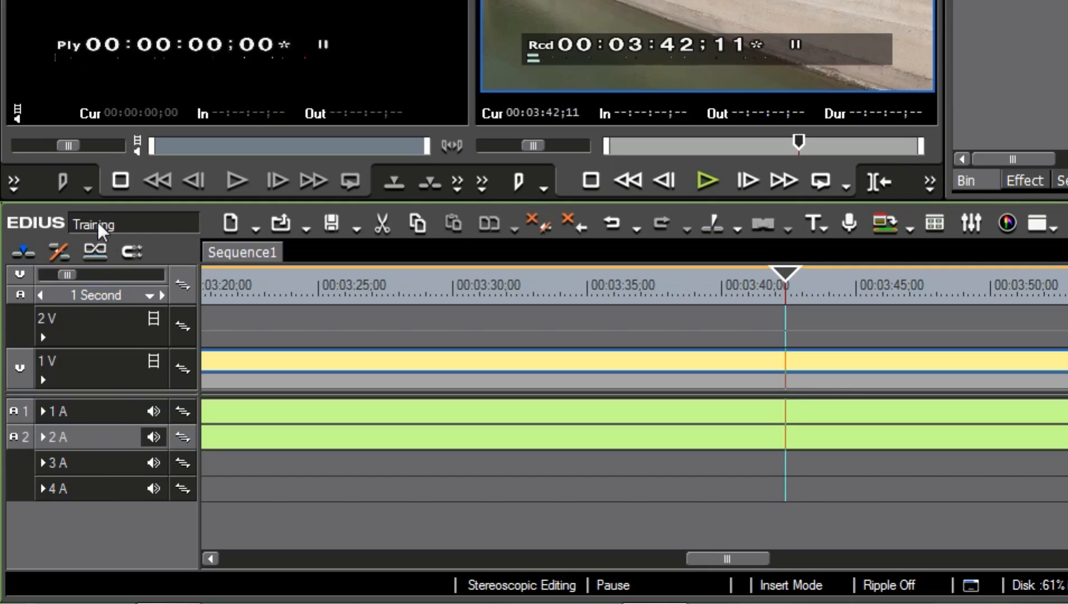
left_click(93, 376)
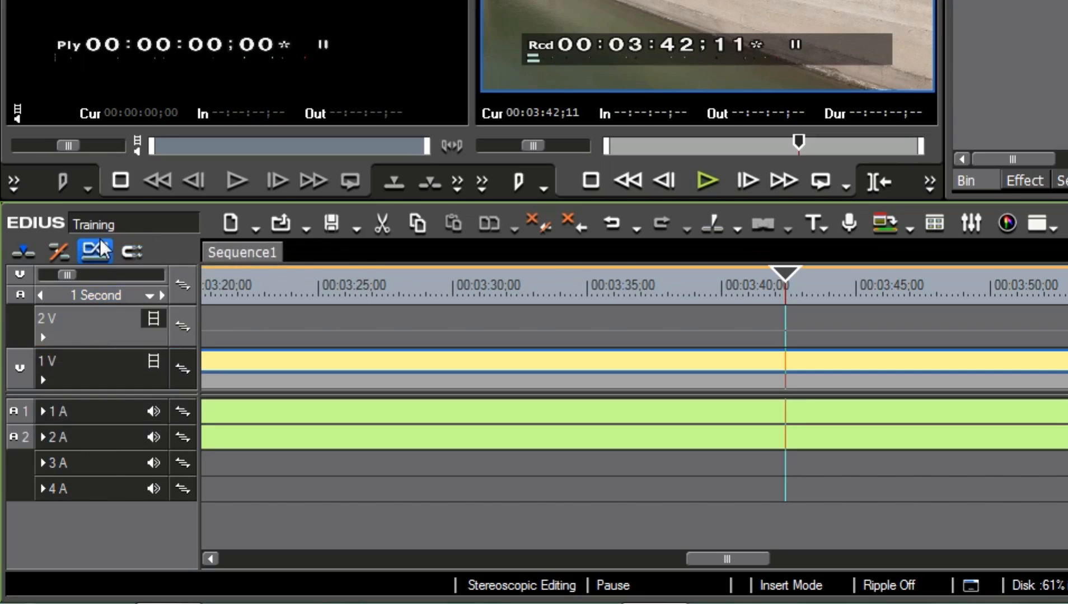
left_click(101, 489, "shift")
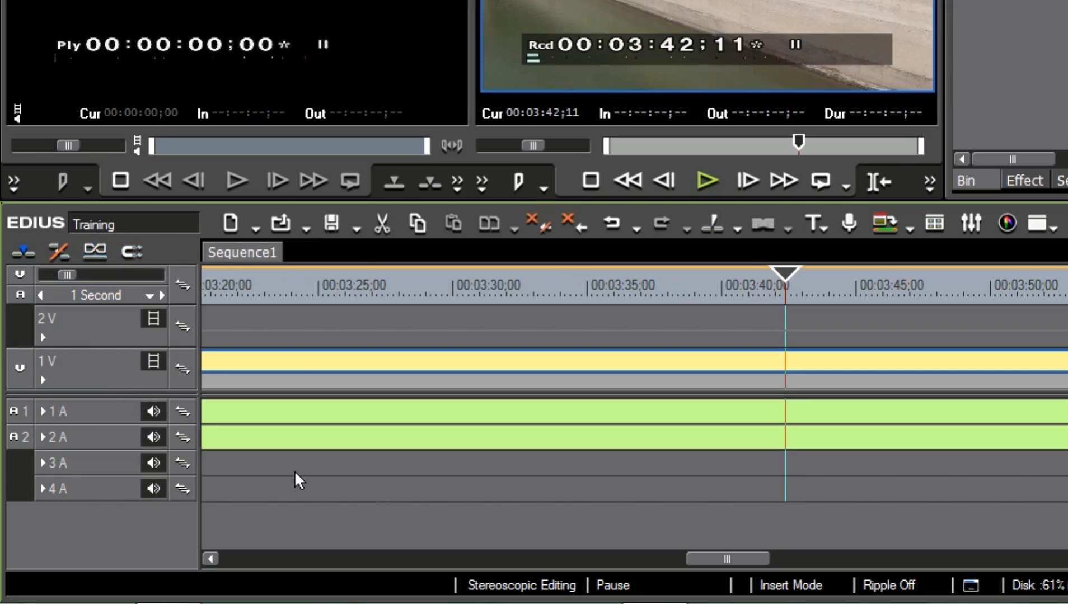
Select tracks 1V and 1A individually, and build a non-contiguous selection of 1V, 2V, 3A and 1A.
left_click(94, 374)
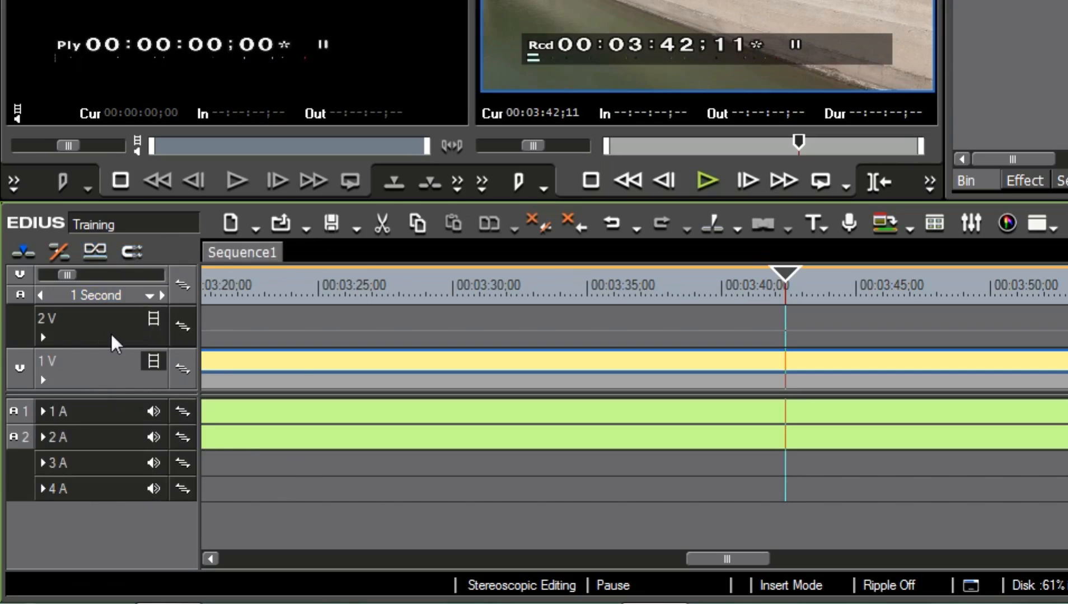
left_click(90, 413)
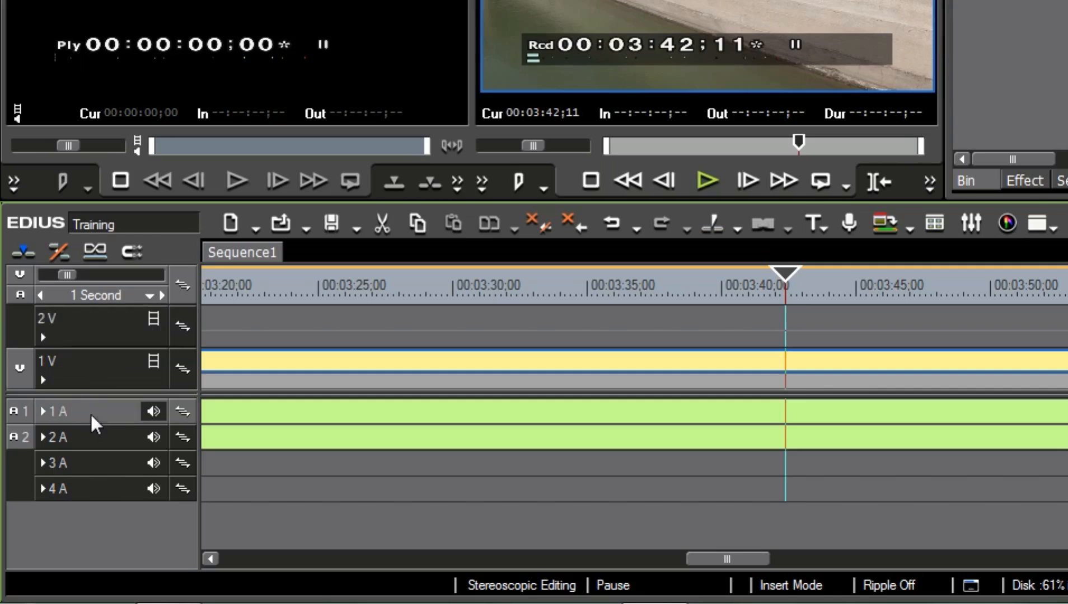
left_click(94, 380)
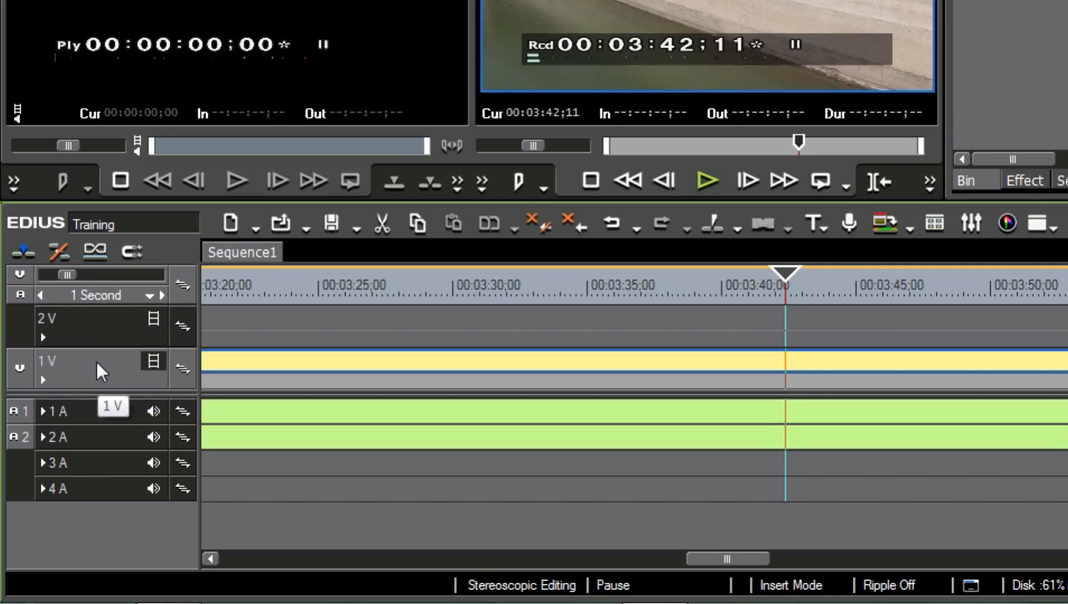
left_click(108, 332, "ctrl")
left_click(78, 461, "ctrl")
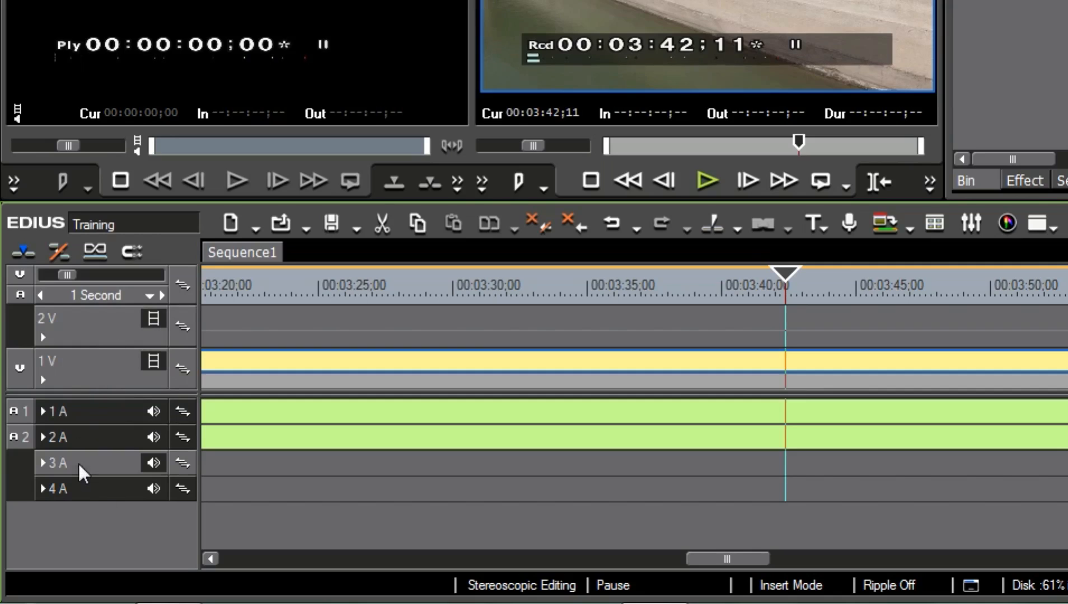
left_click(92, 415, "ctrl")
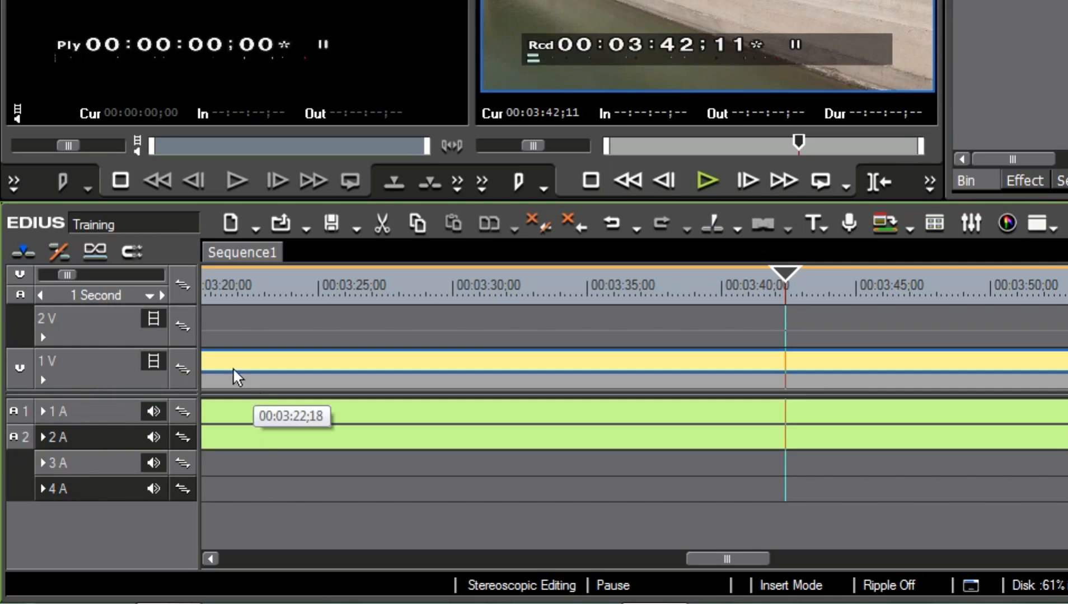
Select only track 1V, and toggle the video and audio source channels, leaving both enabled.
left_click(106, 363)
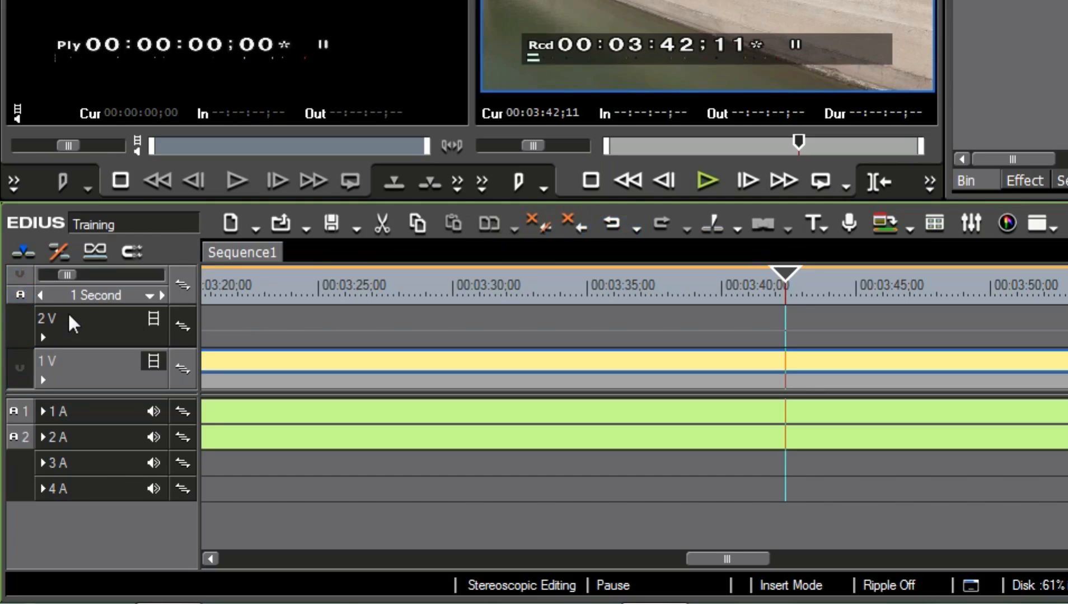
left_click(27, 276)
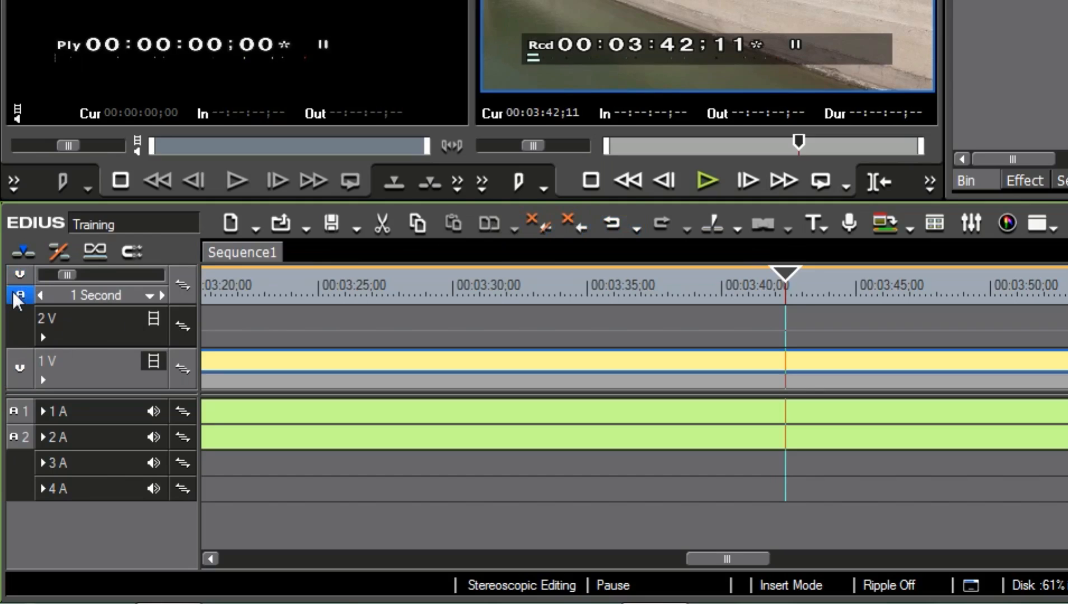
left_click(14, 292)
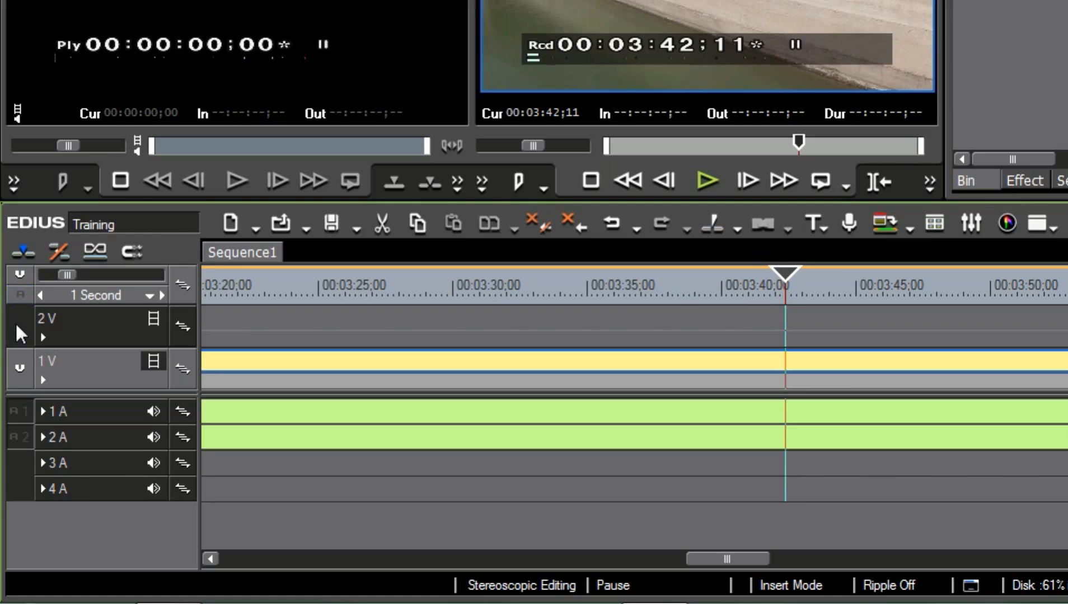
left_click(17, 296)
left_click(15, 296)
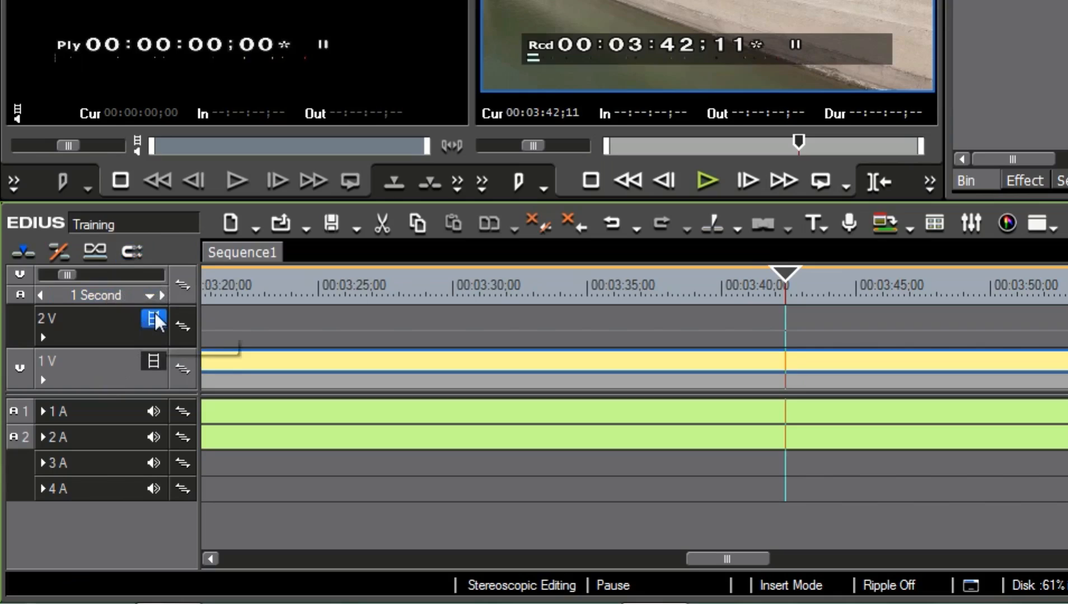
Mute and unmute audio track 1A, and view the lock and sync options for tracks 1A and 2V.
left_click(152, 416)
left_click(154, 411)
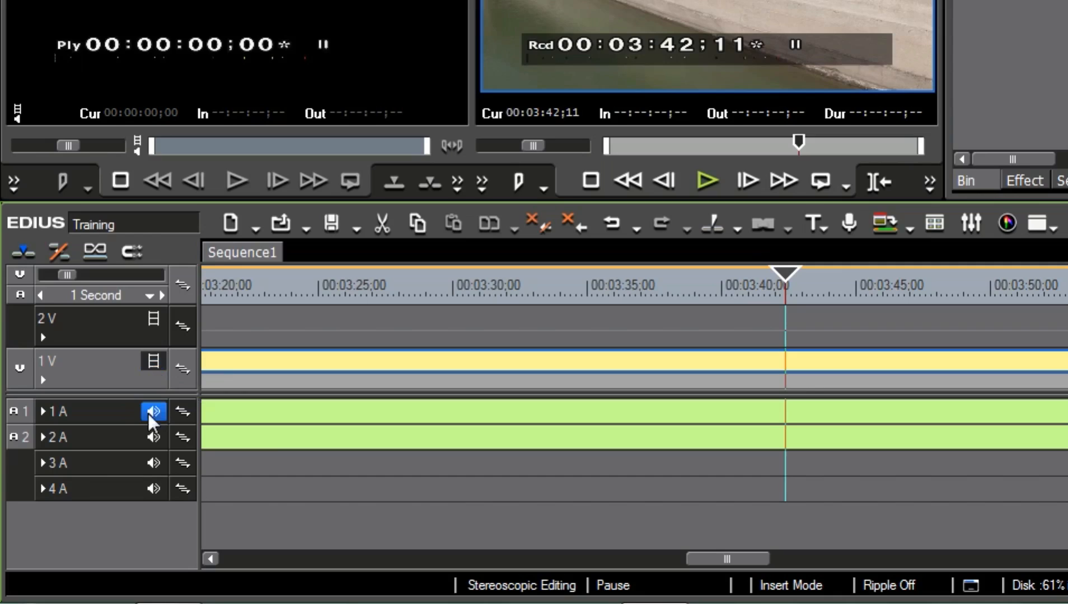
right_click(177, 410)
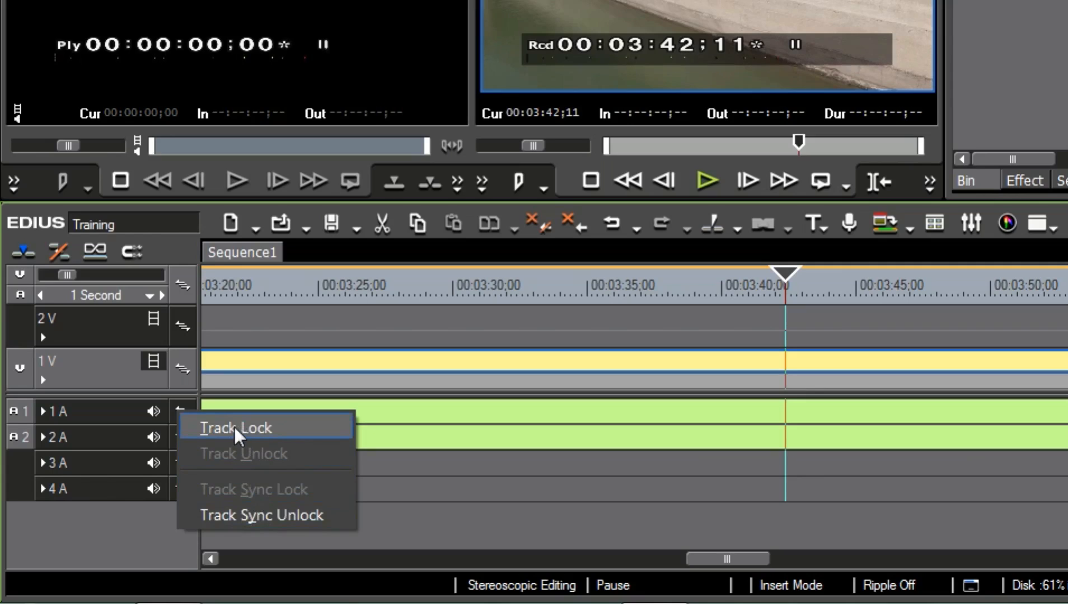
right_click(180, 326)
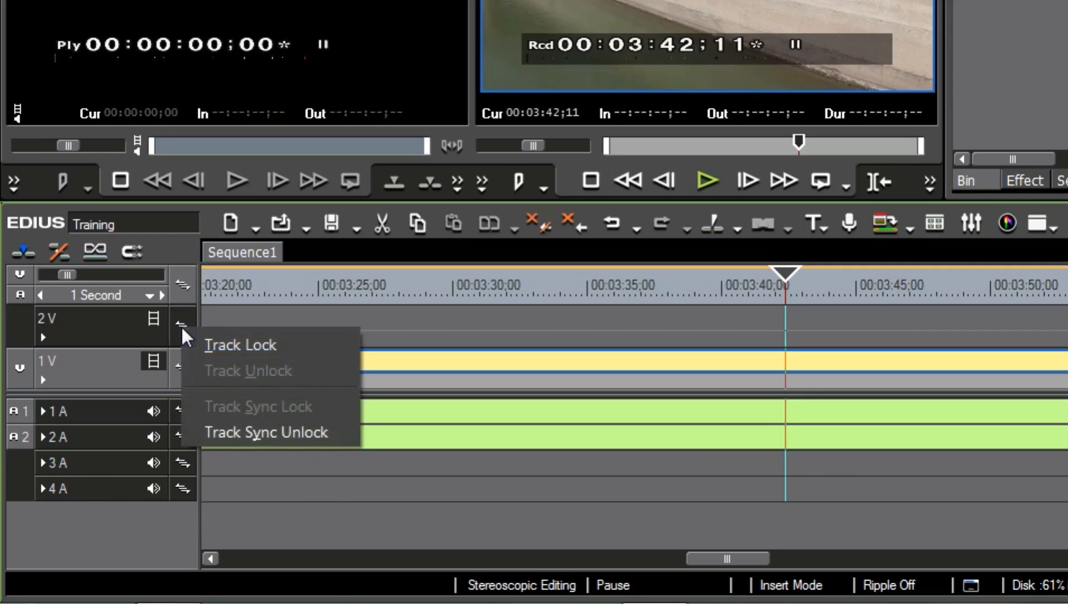
Lock video track 2V, and unlock it again.
left_click(213, 350)
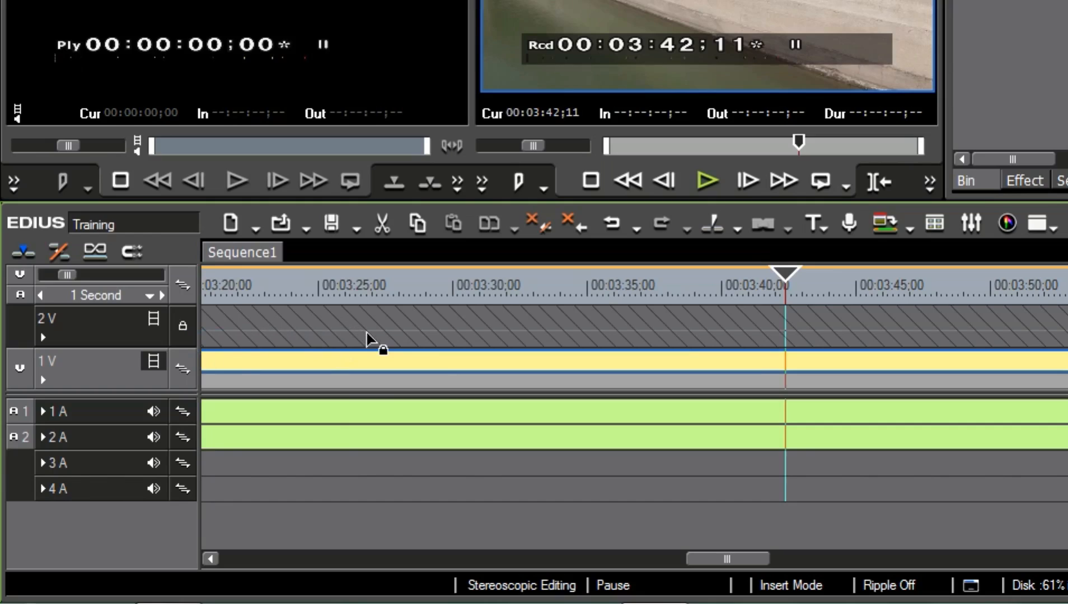
right_click(183, 327)
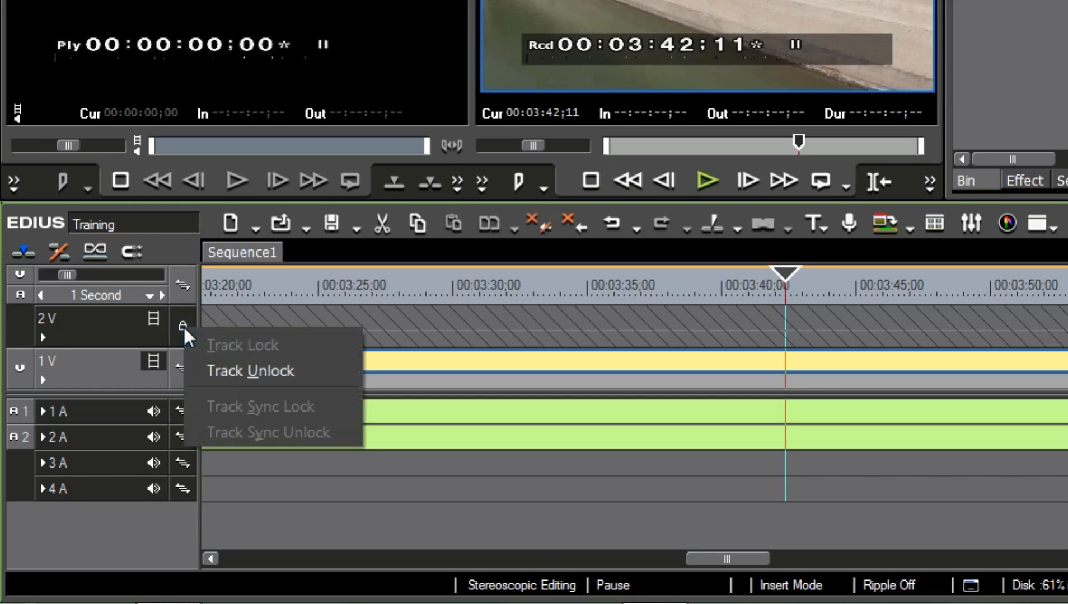
left_click(219, 367)
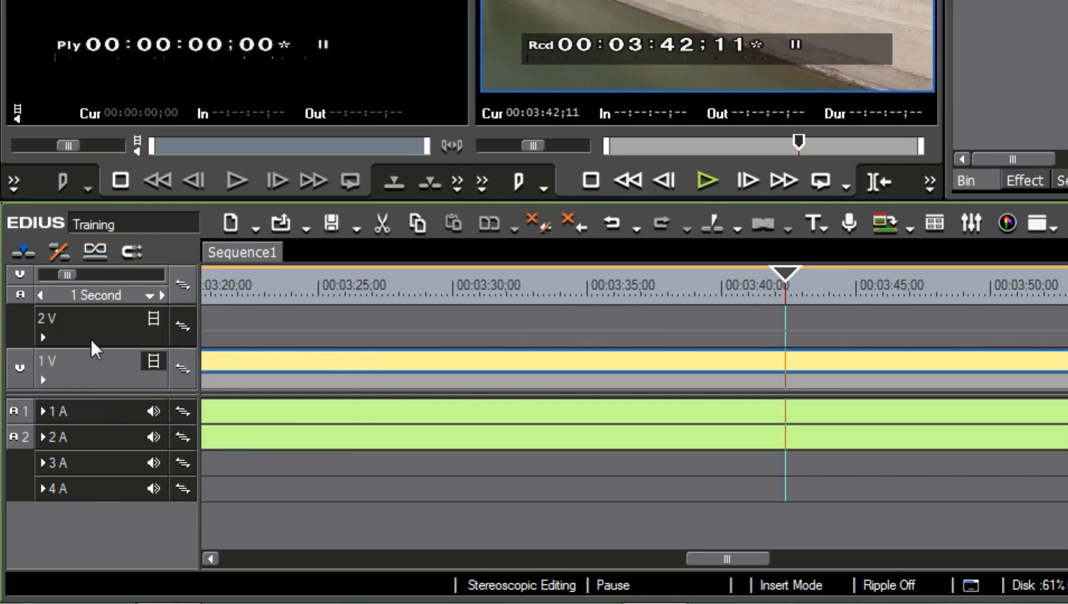
Create a new sequence, and switch to Sequence1 and back to the new one.
left_click(230, 224)
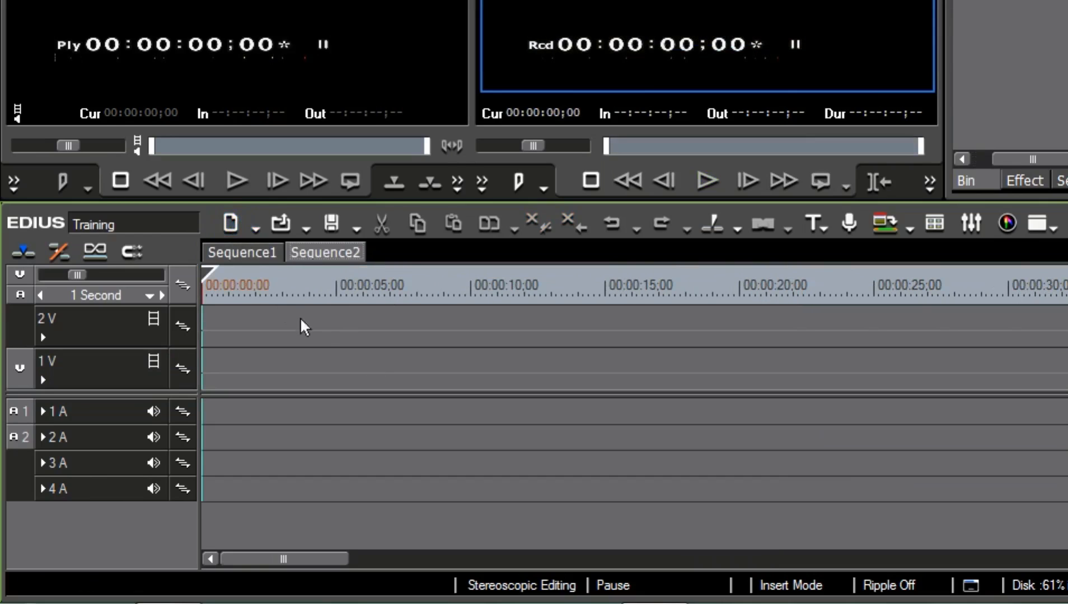
left_click(255, 253)
left_click(312, 253)
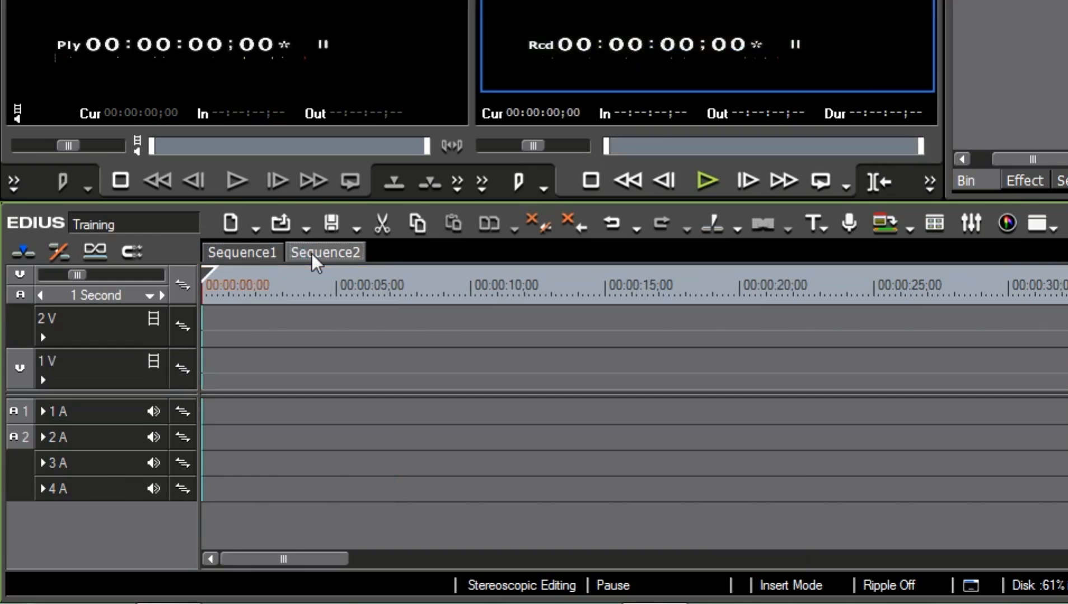
Return to Sequence1 and close the newly created empty sequence.
left_click(258, 250)
right_click(315, 253)
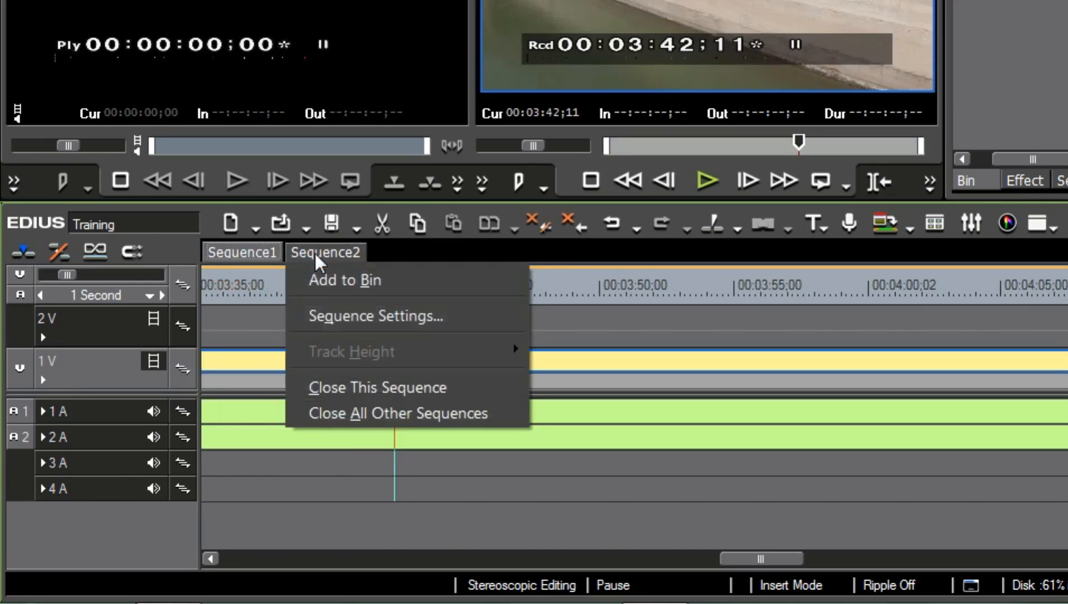
left_click(355, 386)
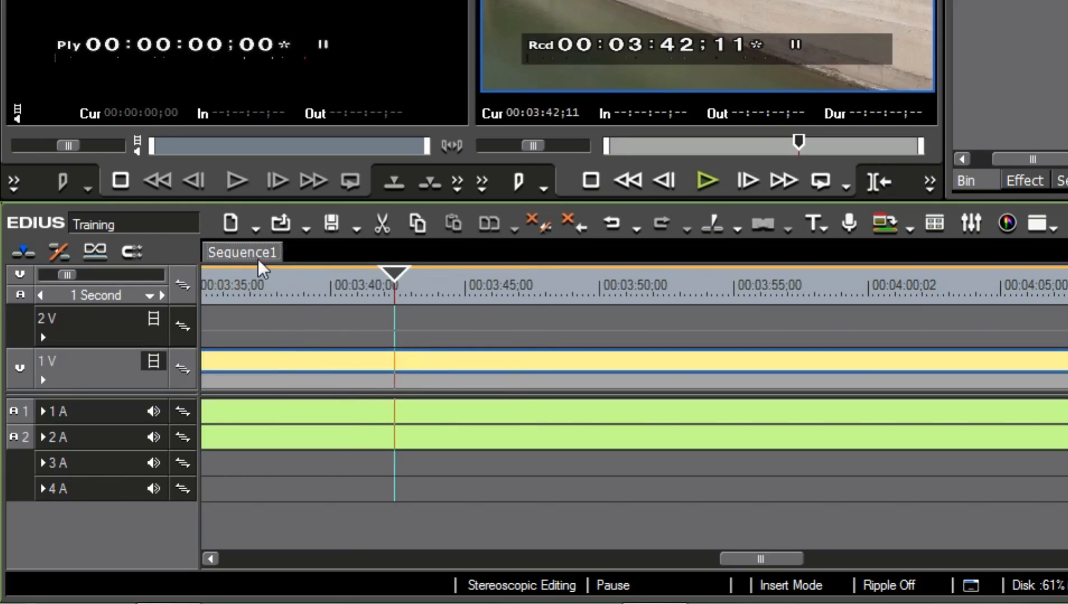
View the options for creating, opening and saving projects, keeping the current project open without saving it.
left_click(255, 230)
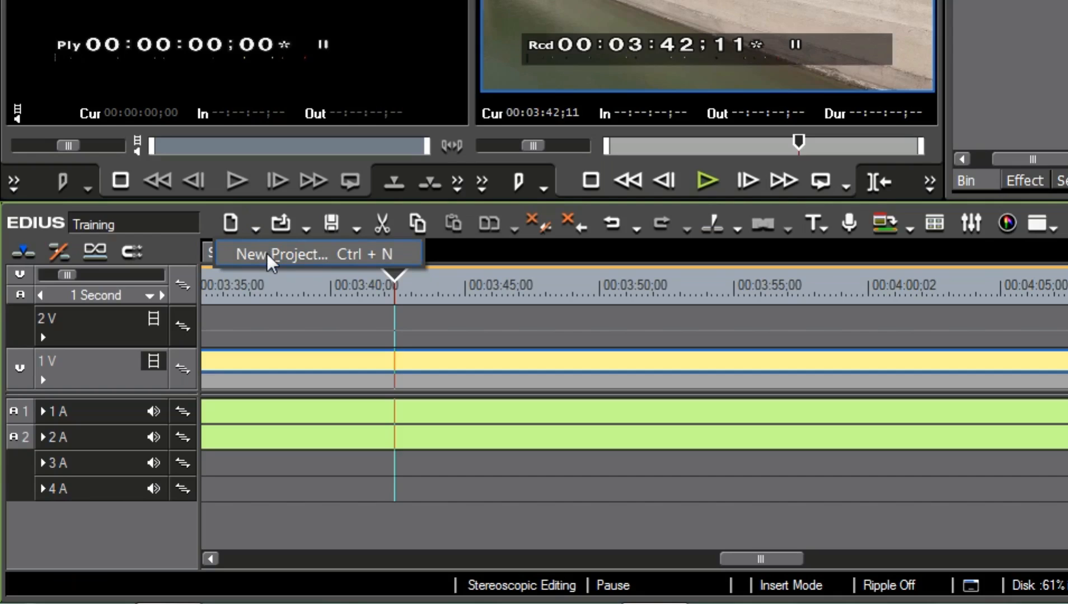
left_click(286, 220)
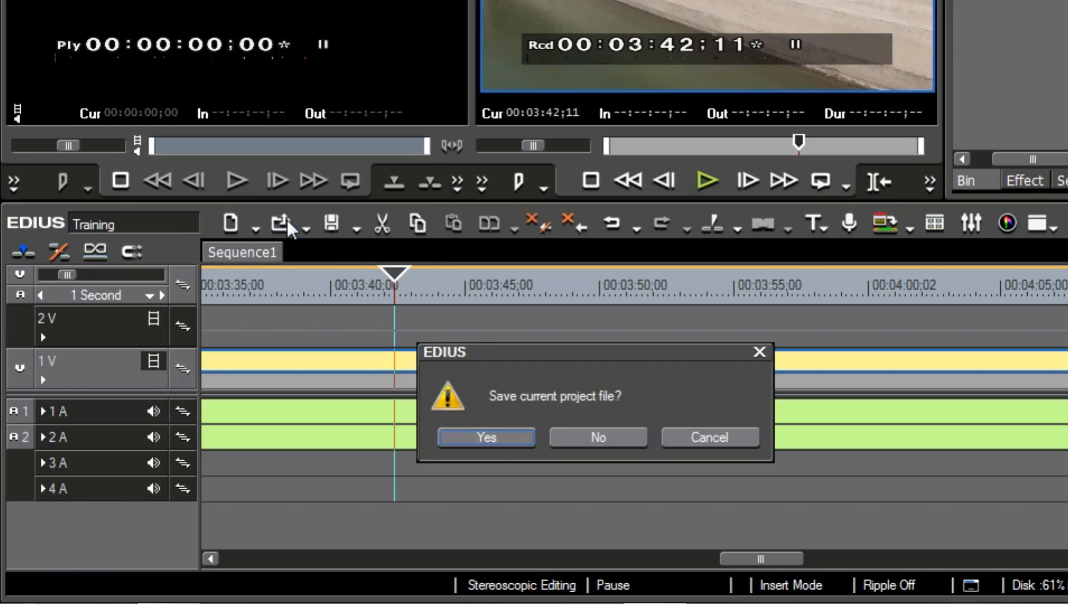
left_click(670, 435)
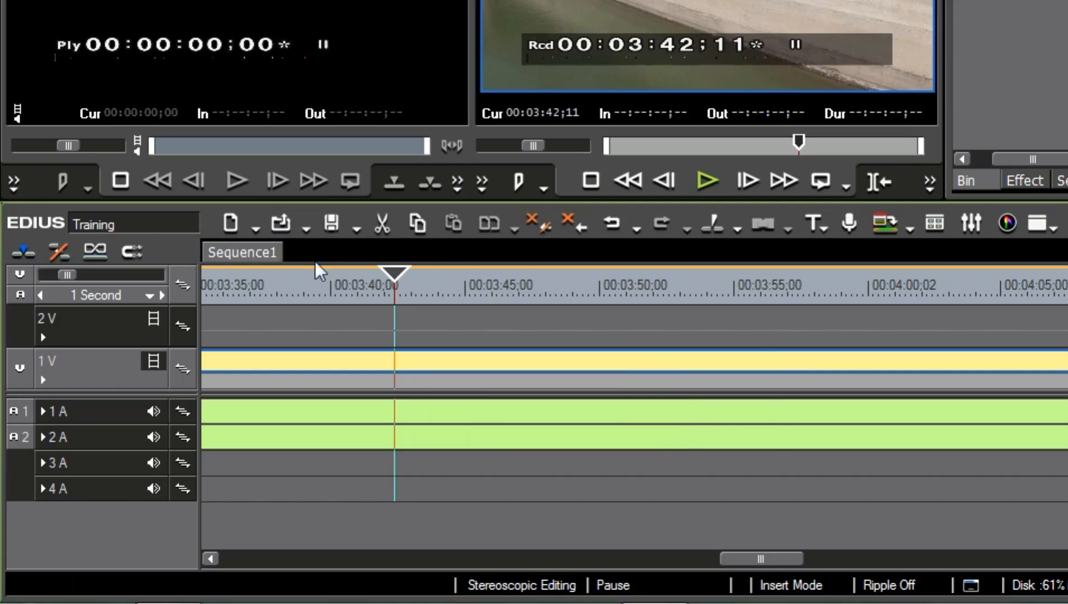
left_click(306, 225)
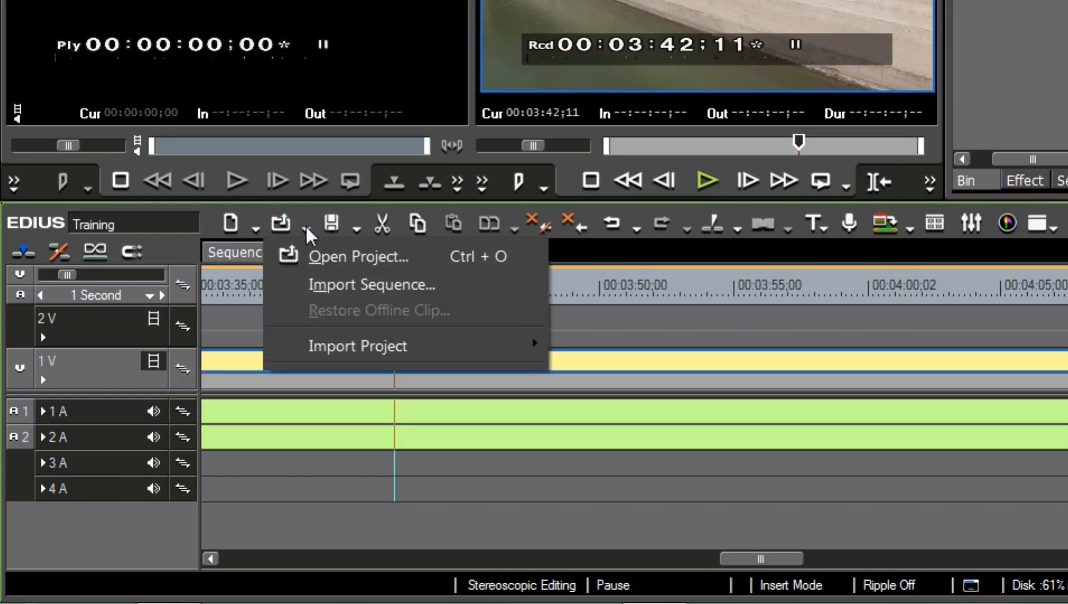
left_click(339, 219)
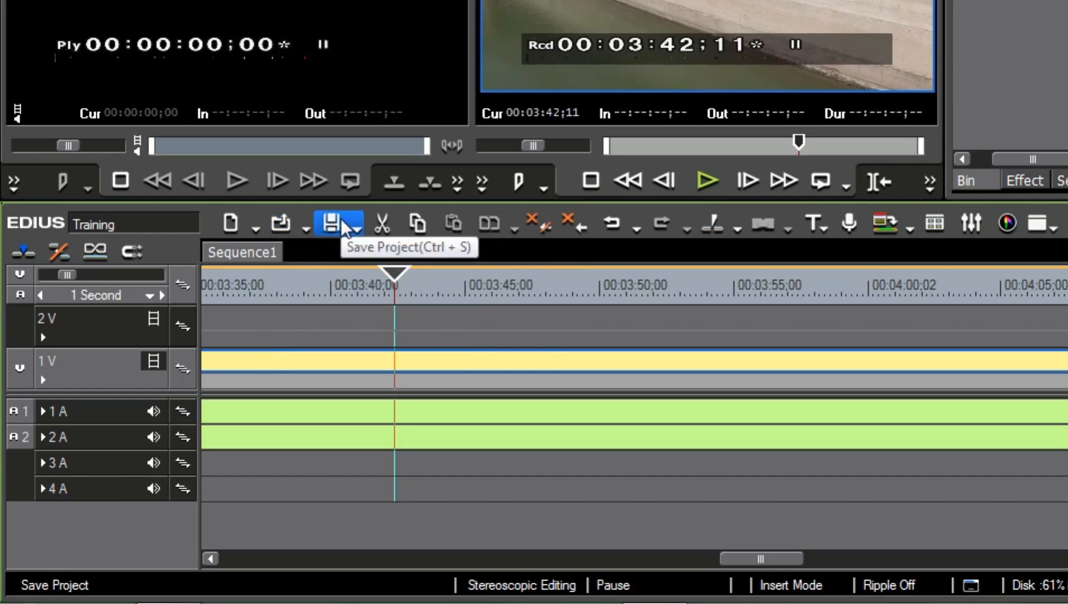
left_click(356, 226)
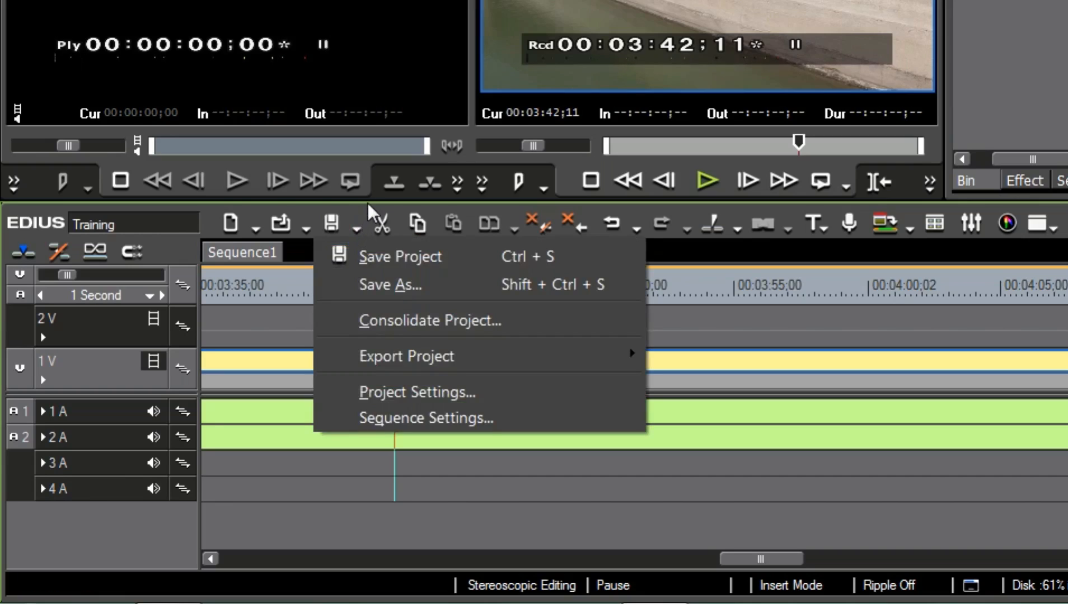
left_click(359, 213)
left_click(399, 208)
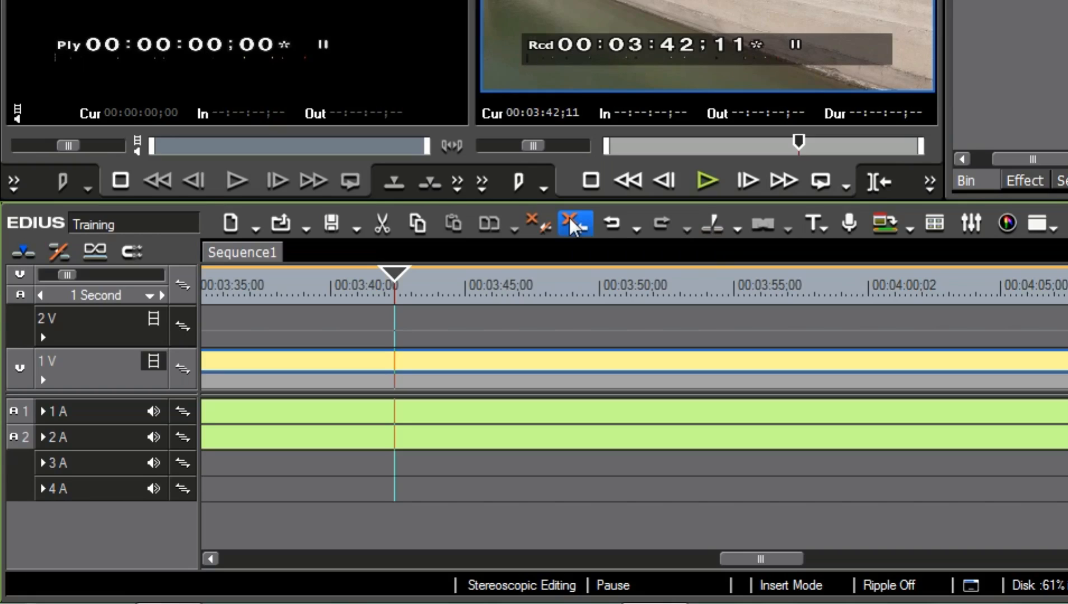
Add cut points to the Pump House Story clip on the selected tracks at 00:03:44;26 and 00:03:53;14.
left_click_drag(447, 287, 461, 290)
key("c")
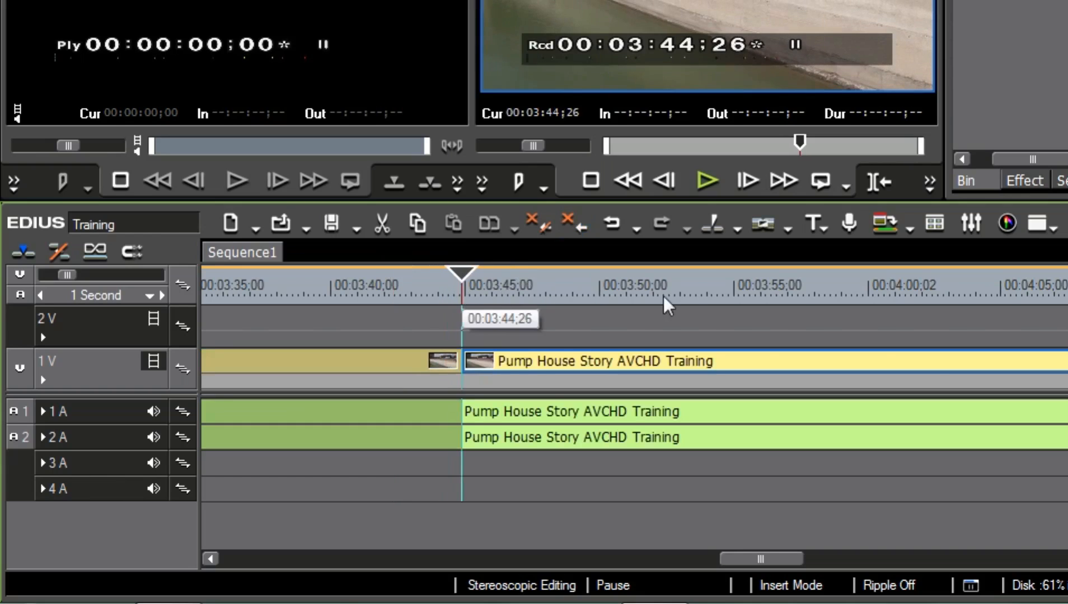
left_click(693, 292)
key("c")
Delete the segment between the two cut points, undo that deletion, and ripple delete the same segment instead.
left_click(576, 358)
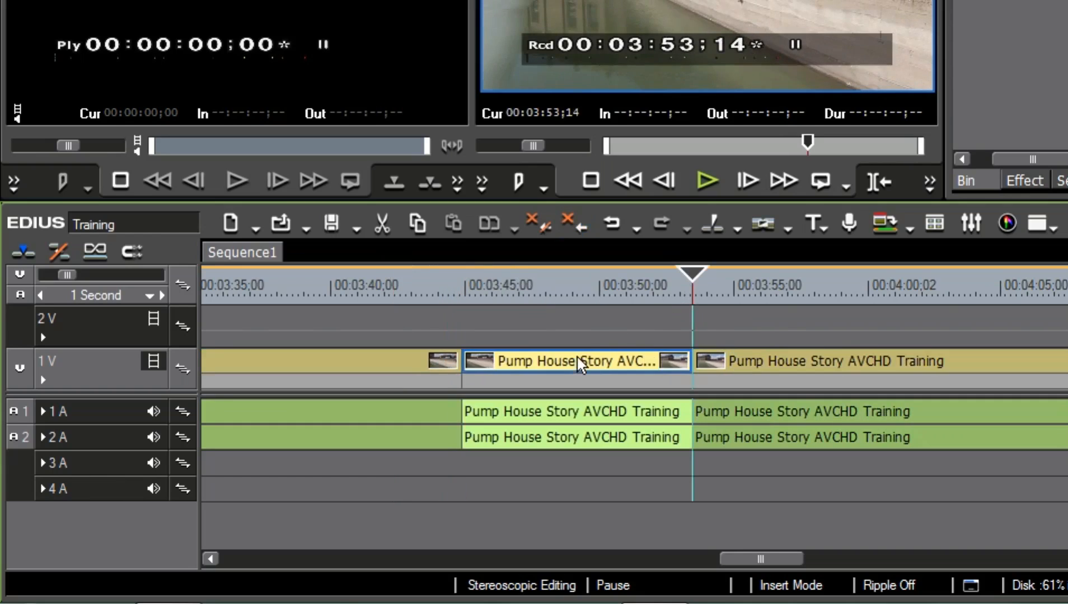
left_click(536, 218)
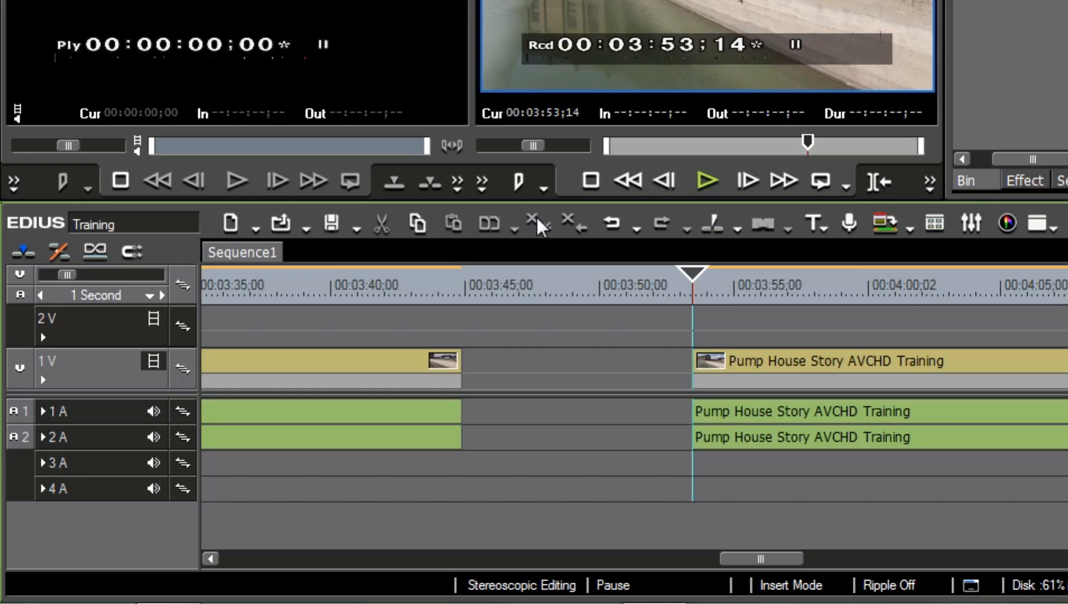
key("ctrl+z")
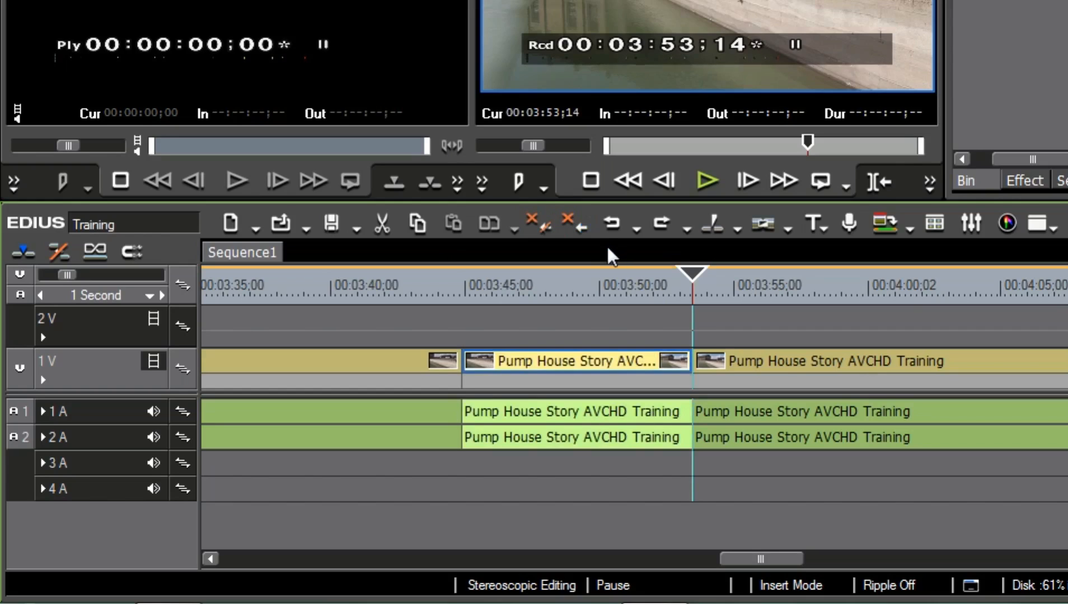
left_click(581, 223)
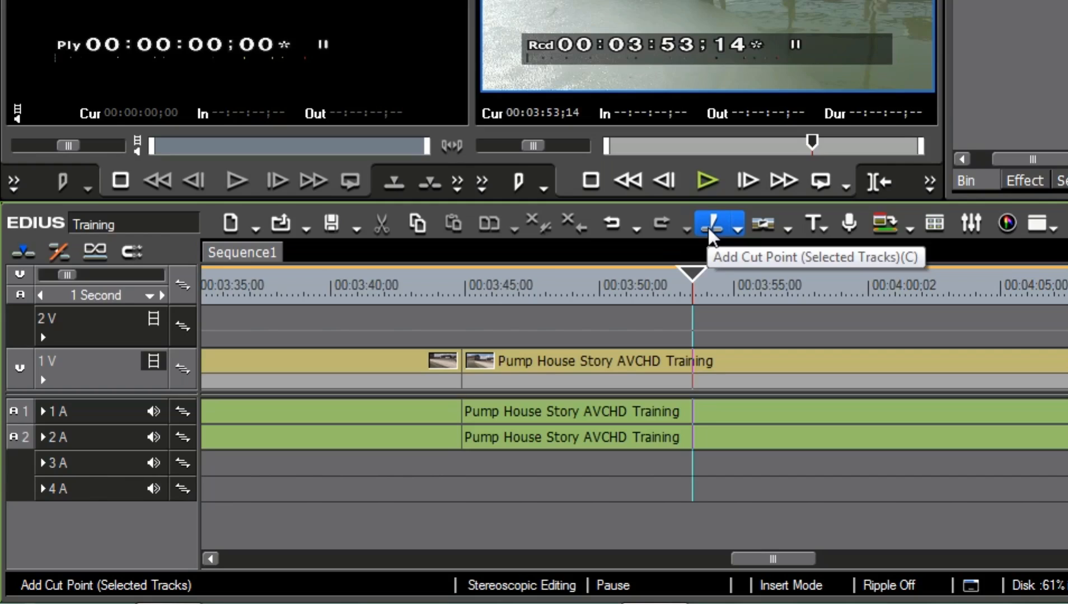
View the available options for adding cut points and for creating or pasting default transitions.
left_click(740, 227)
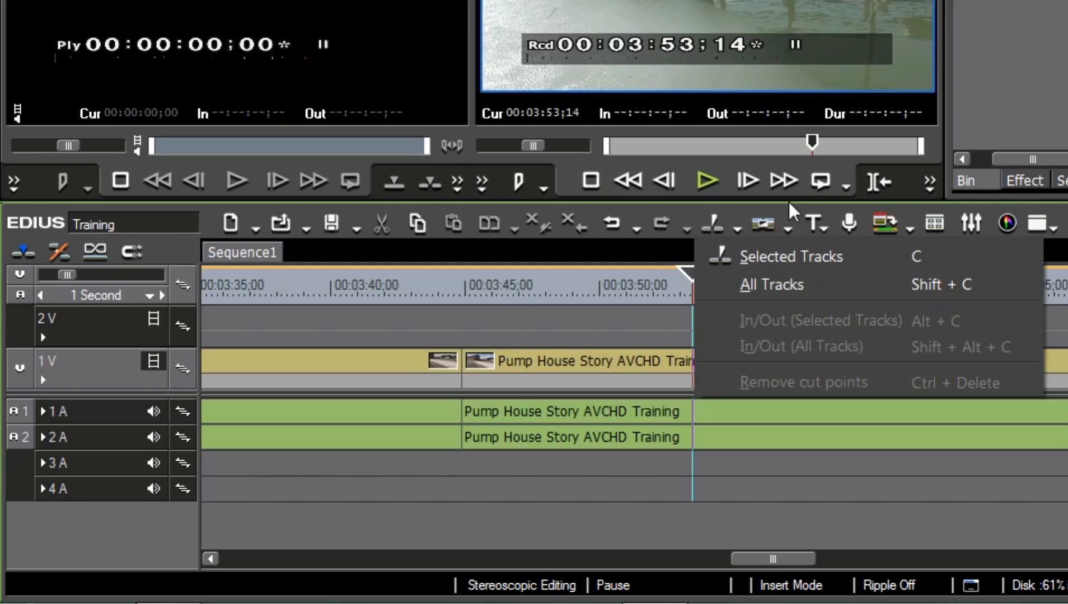
left_click(768, 220)
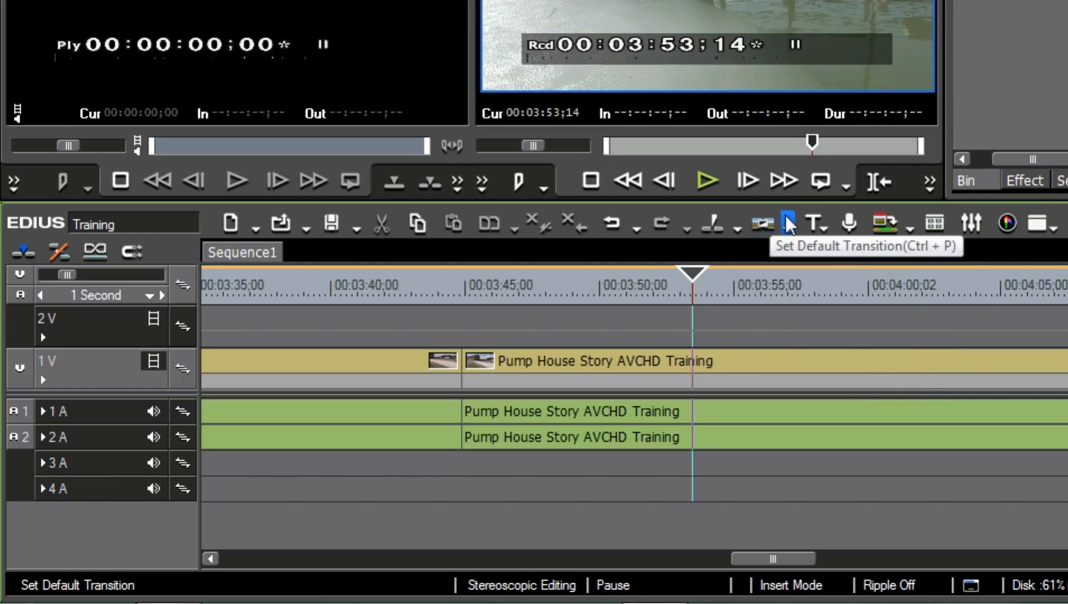
left_click(786, 218)
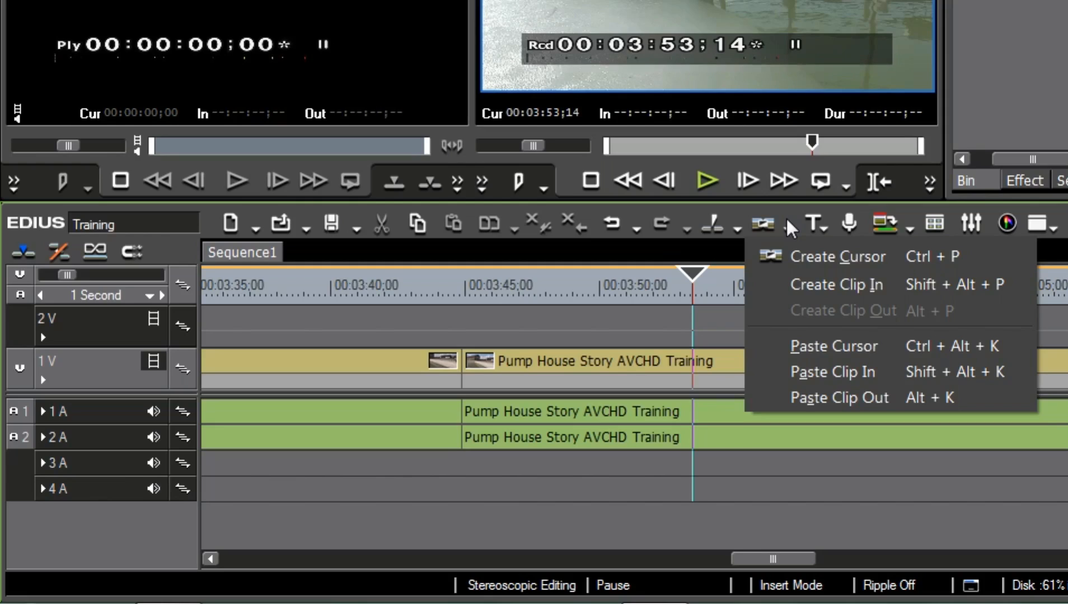
left_click(829, 206)
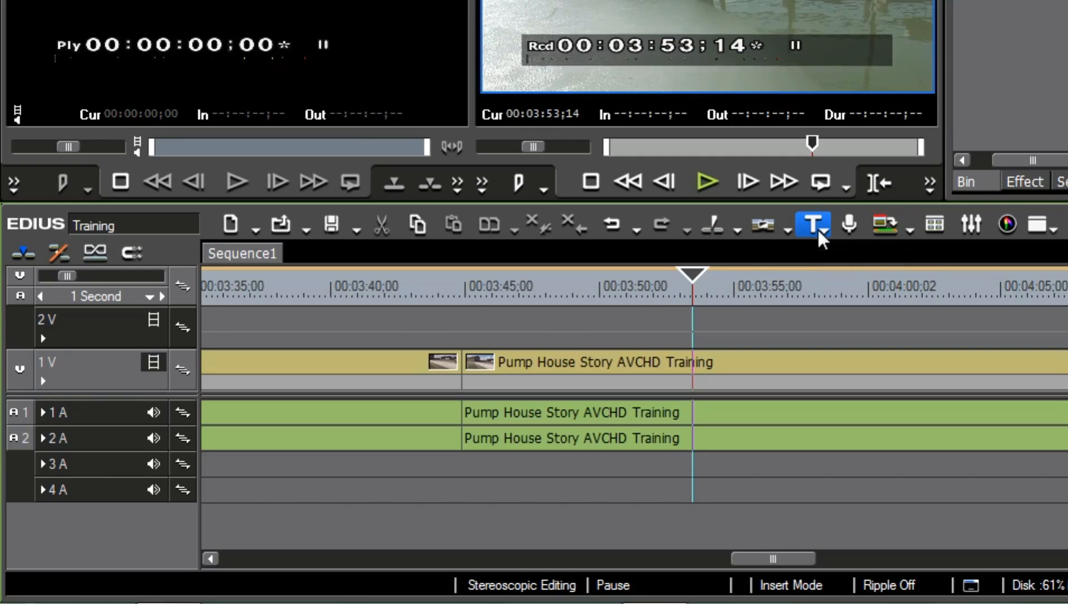
Open the Voice Over settings, view the Output choices while keeping Track, and close them without recording.
left_click(847, 222)
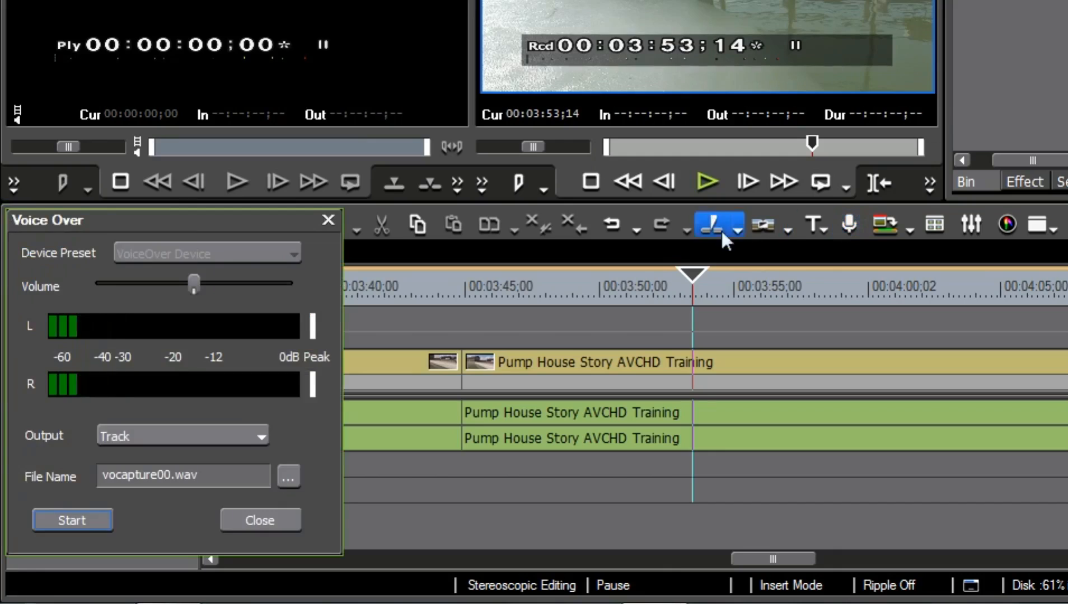
left_click_drag(271, 217, 405, 212)
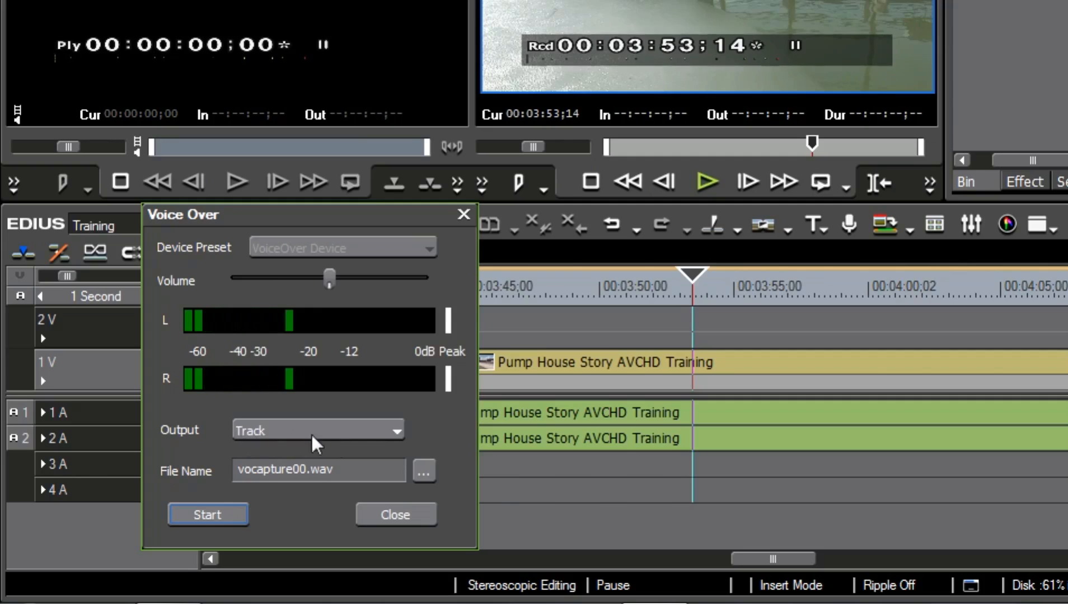
left_click(396, 428)
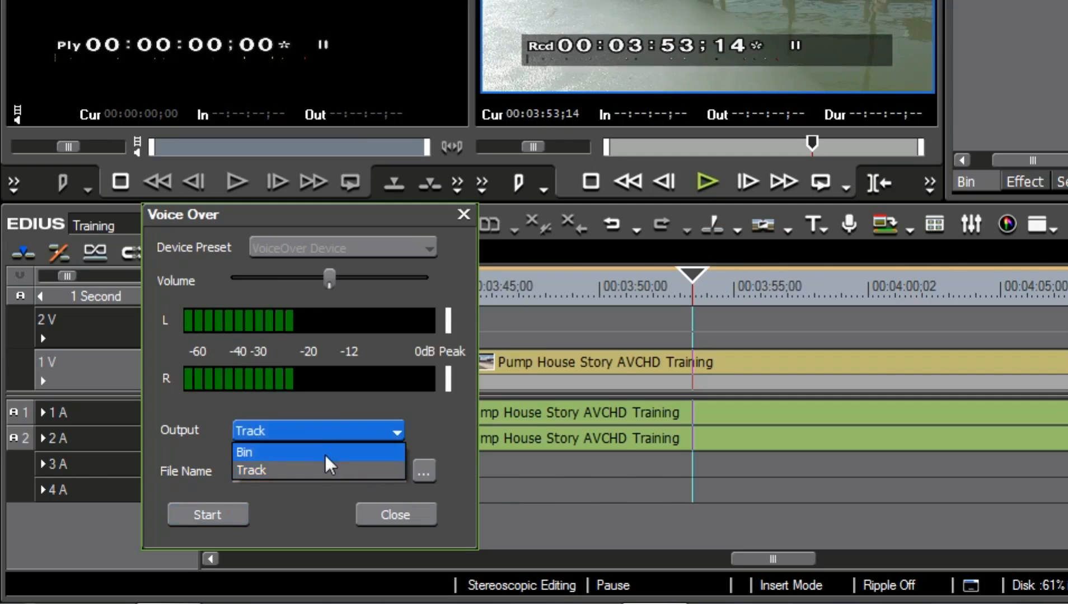
left_click(334, 401)
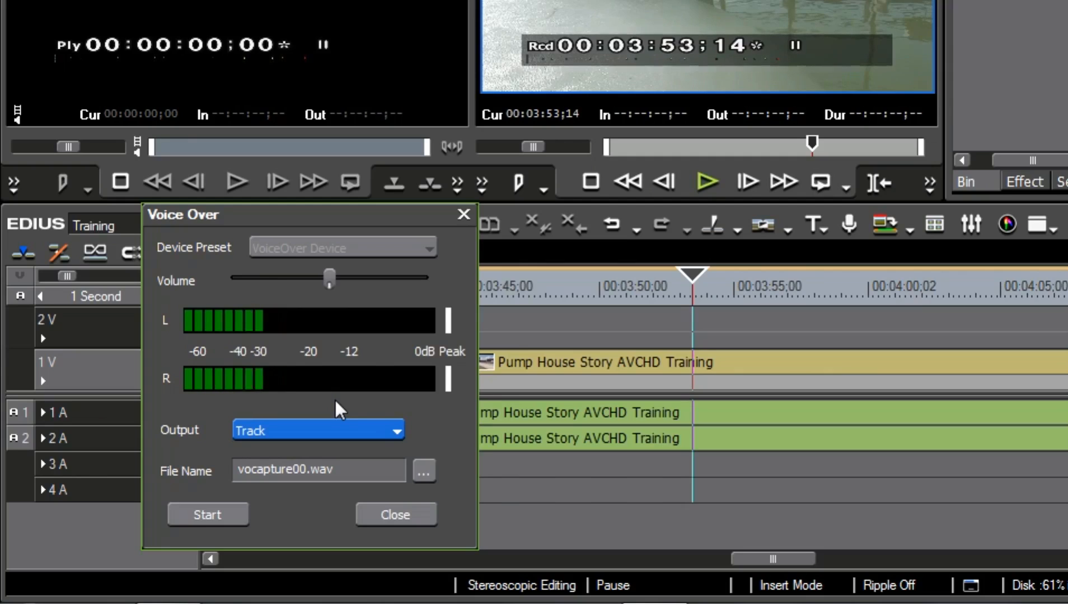
left_click(394, 517)
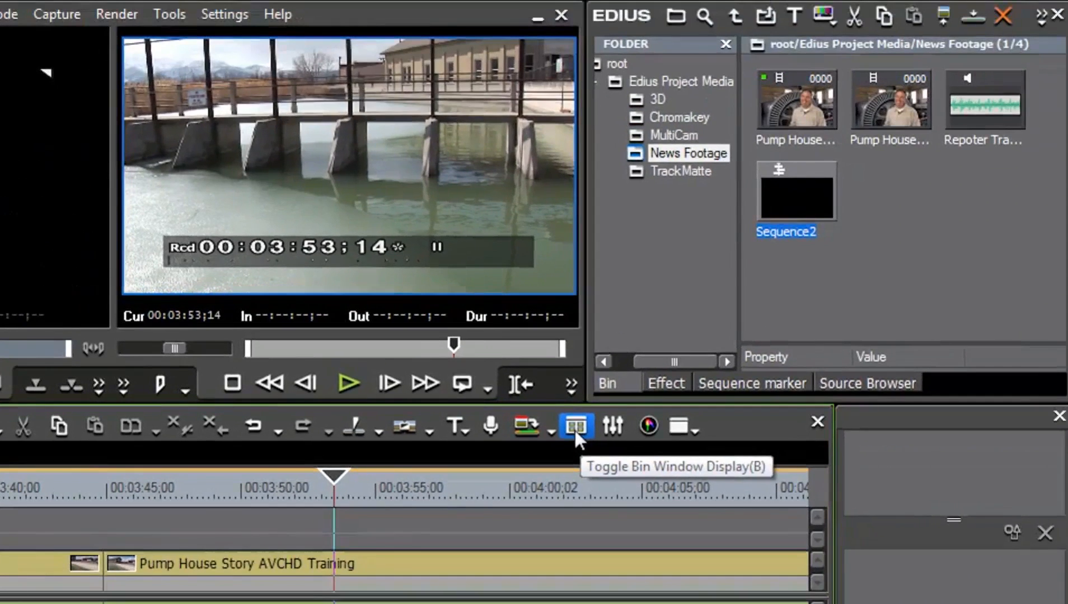
Toggle the Bin window display off and on, leaving the bin shown.
left_click(577, 427)
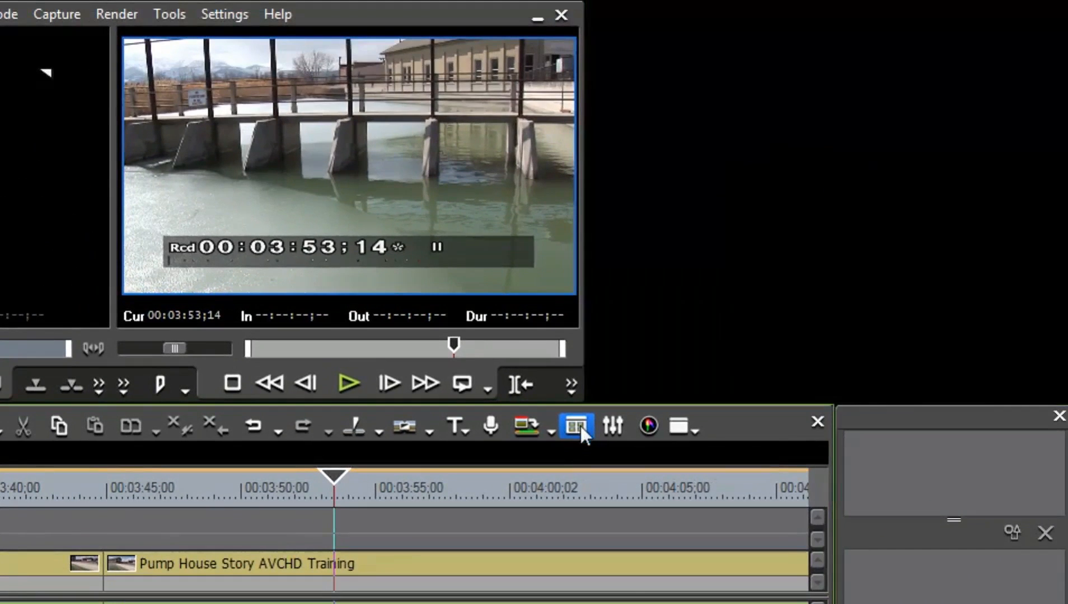
left_click(581, 427)
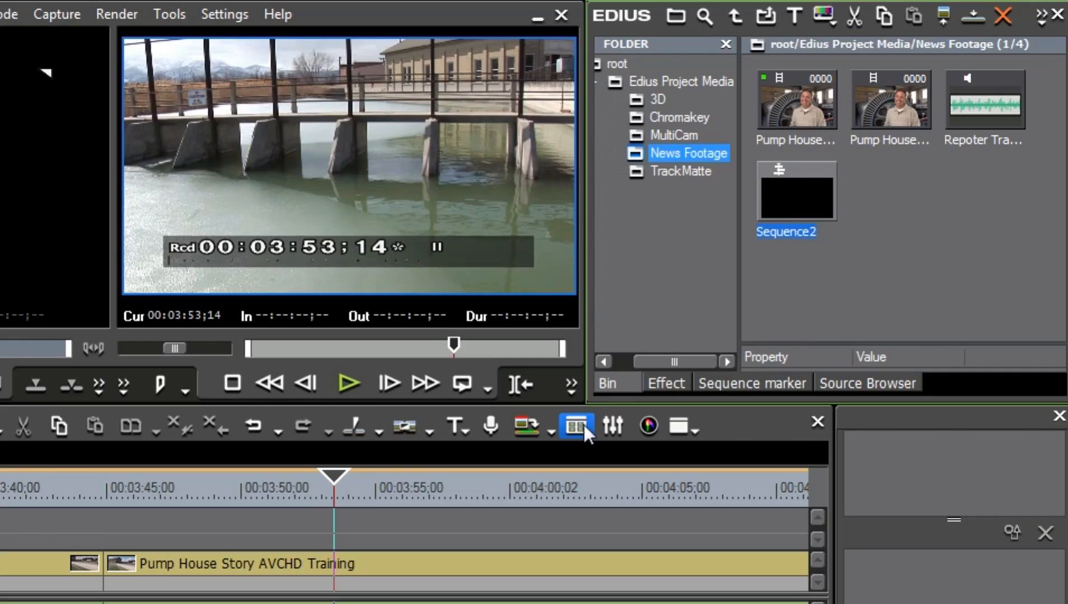
key("b")
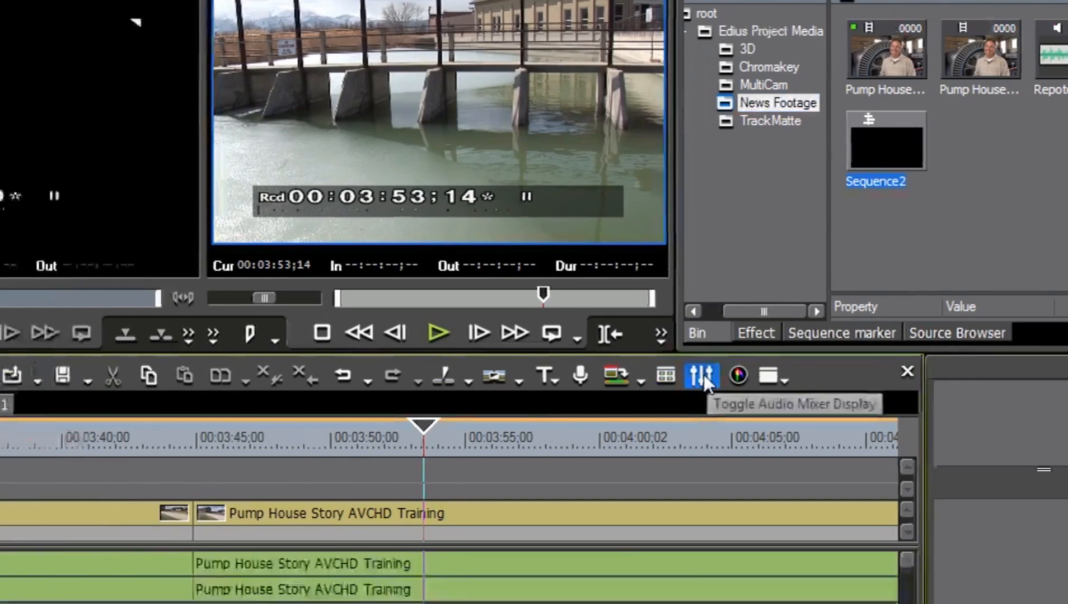
Show the Audio Mixer and close it, and view the palette display options without changing them.
left_click(614, 425)
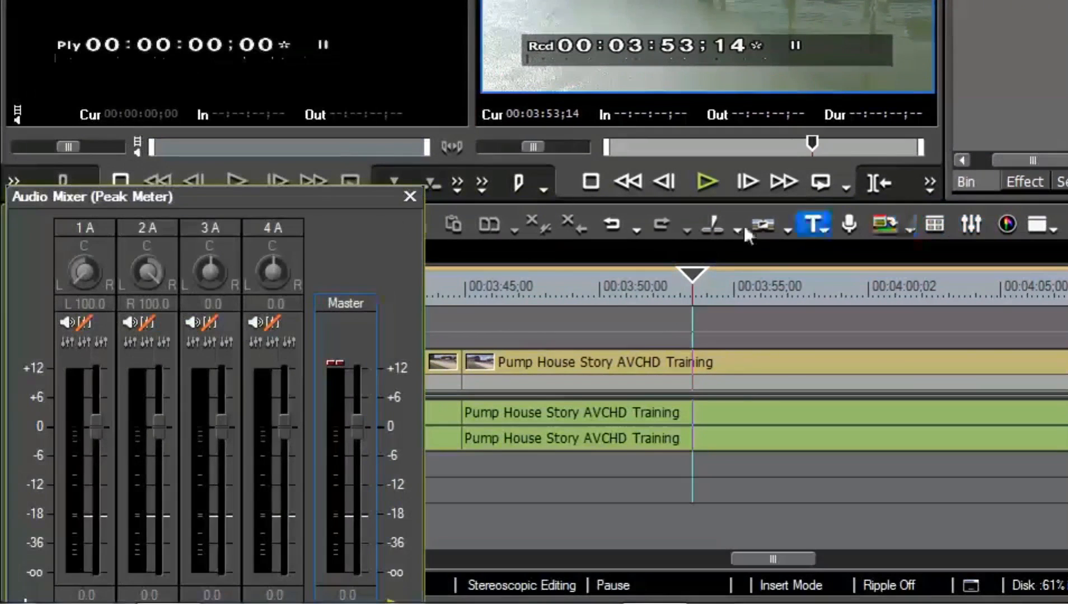
left_click_drag(286, 195, 372, 153)
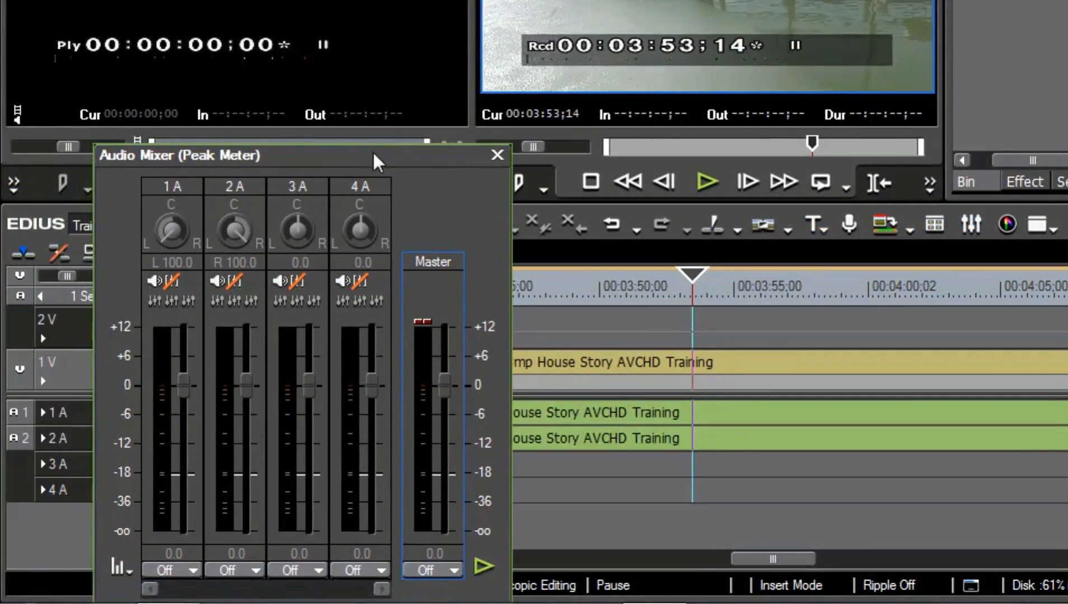
left_click(495, 155)
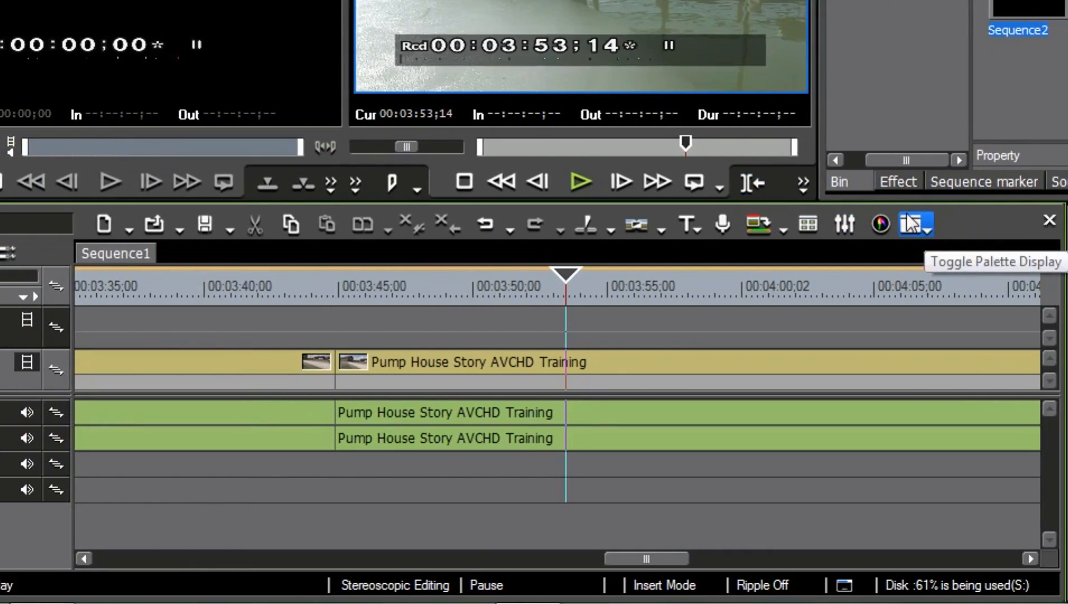
left_click(925, 221)
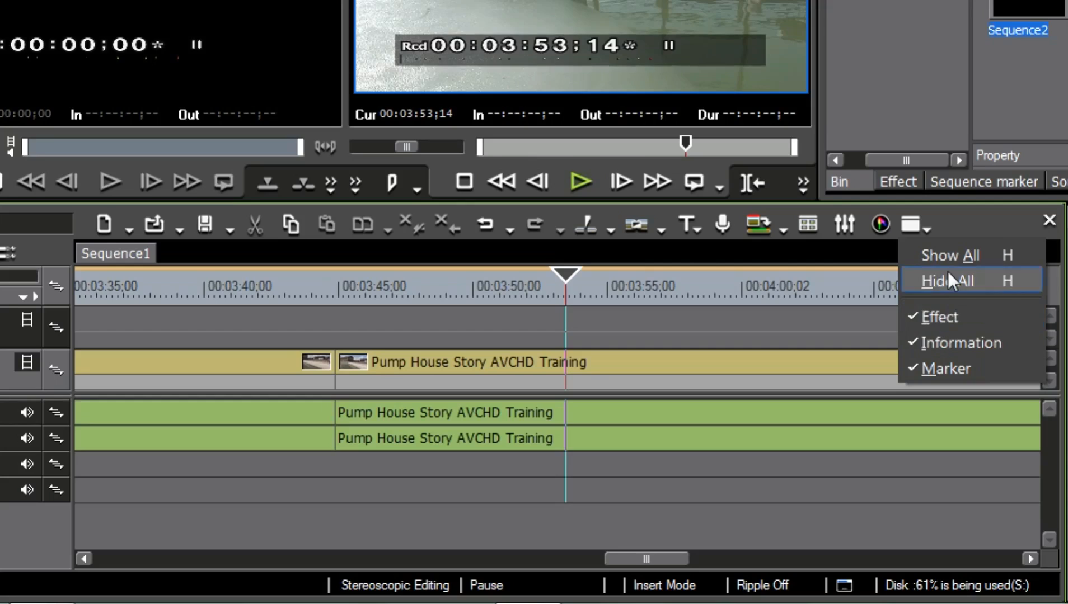
left_click(961, 218)
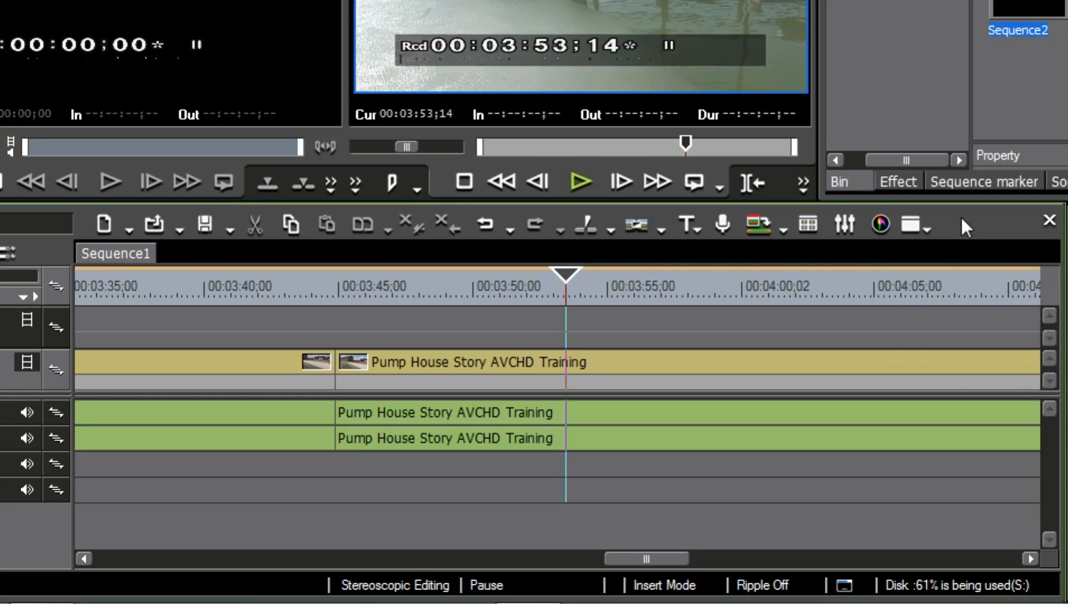